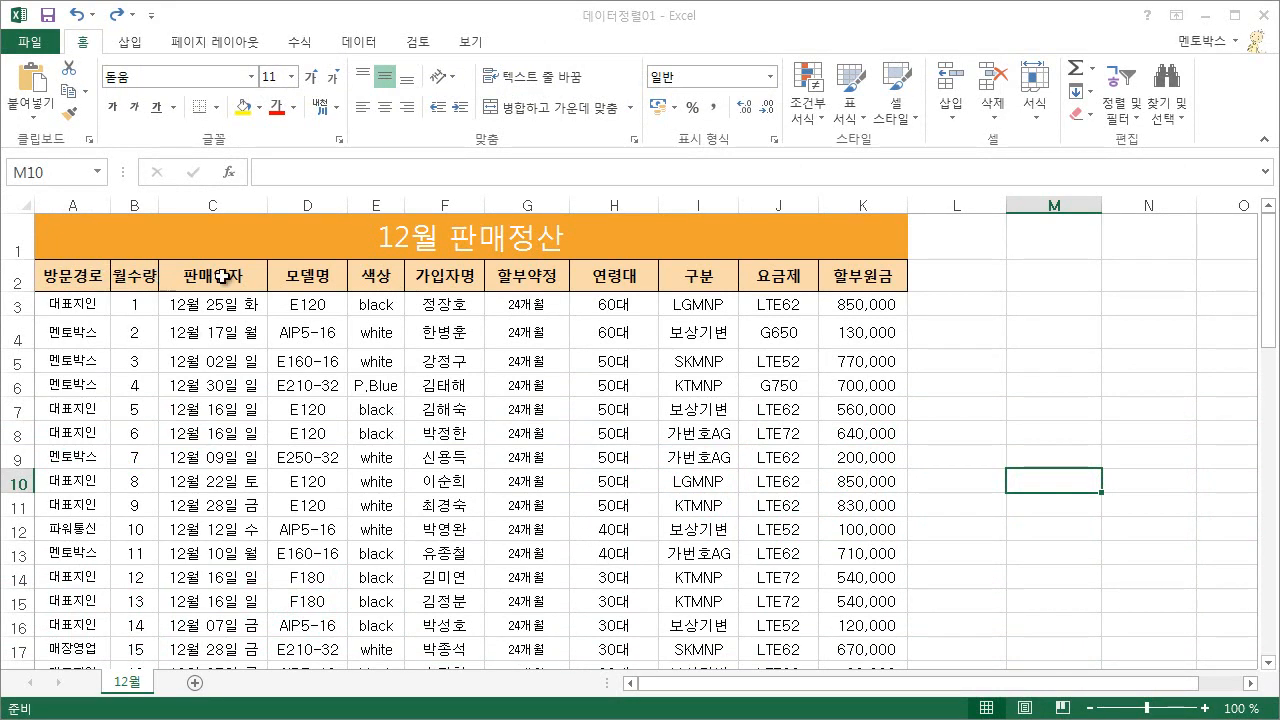
pyautogui.click(75, 279)
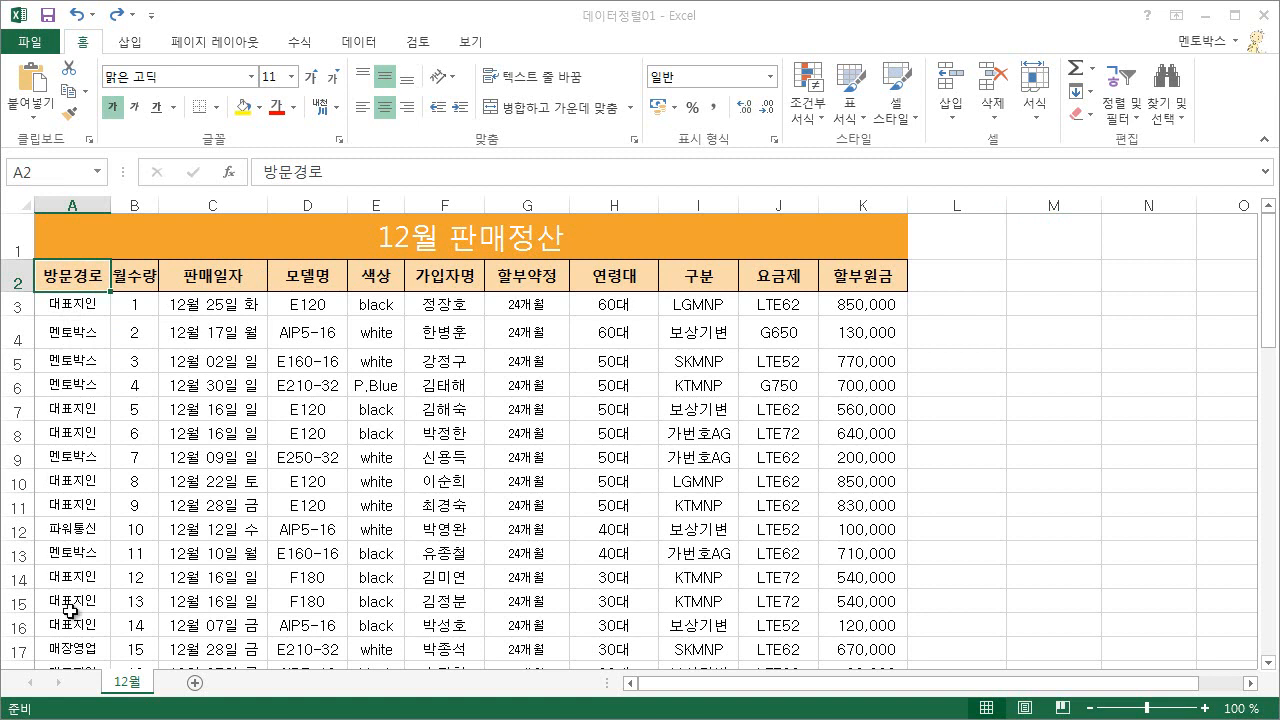
pyautogui.click(100, 338)
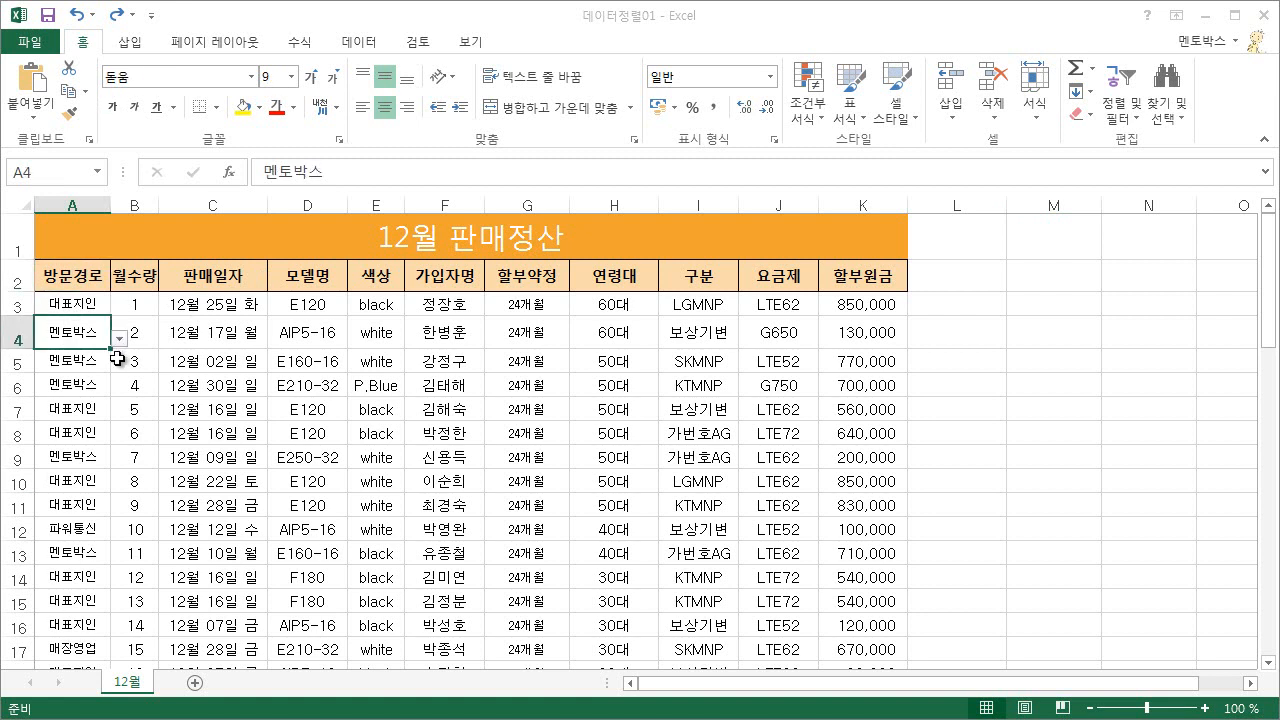
pyautogui.click(14, 337)
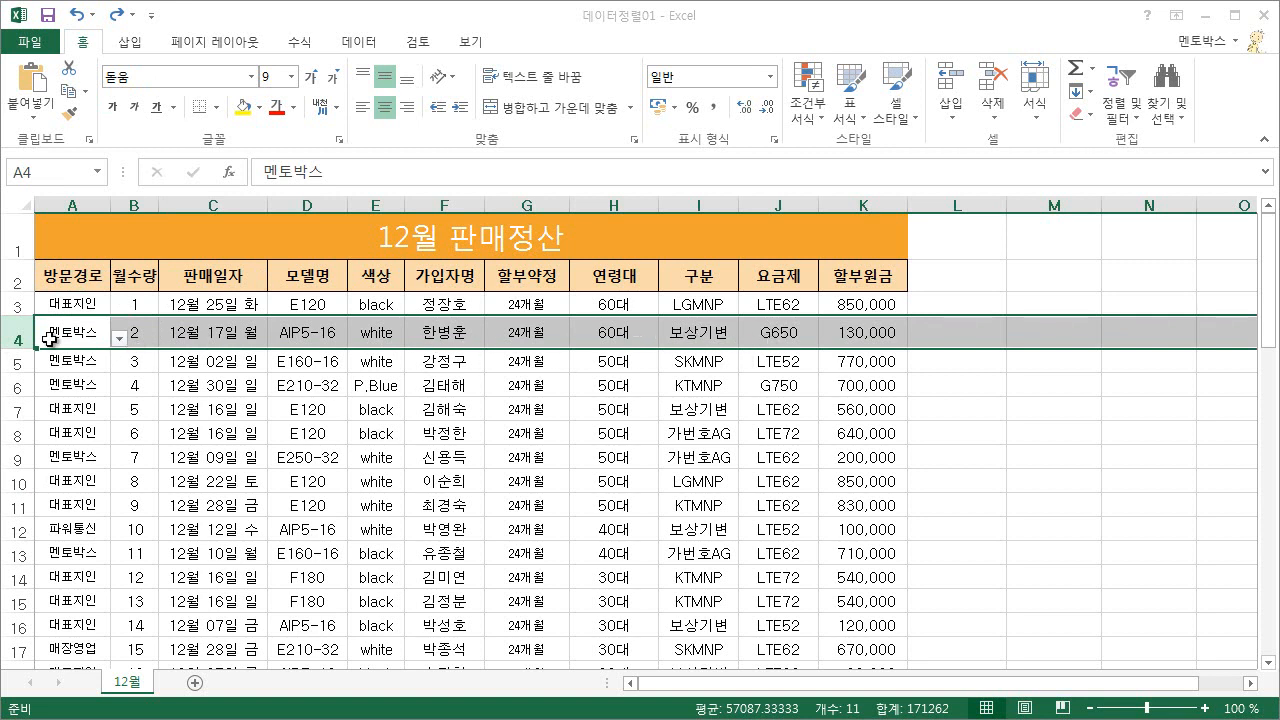
pyautogui.click(70, 206)
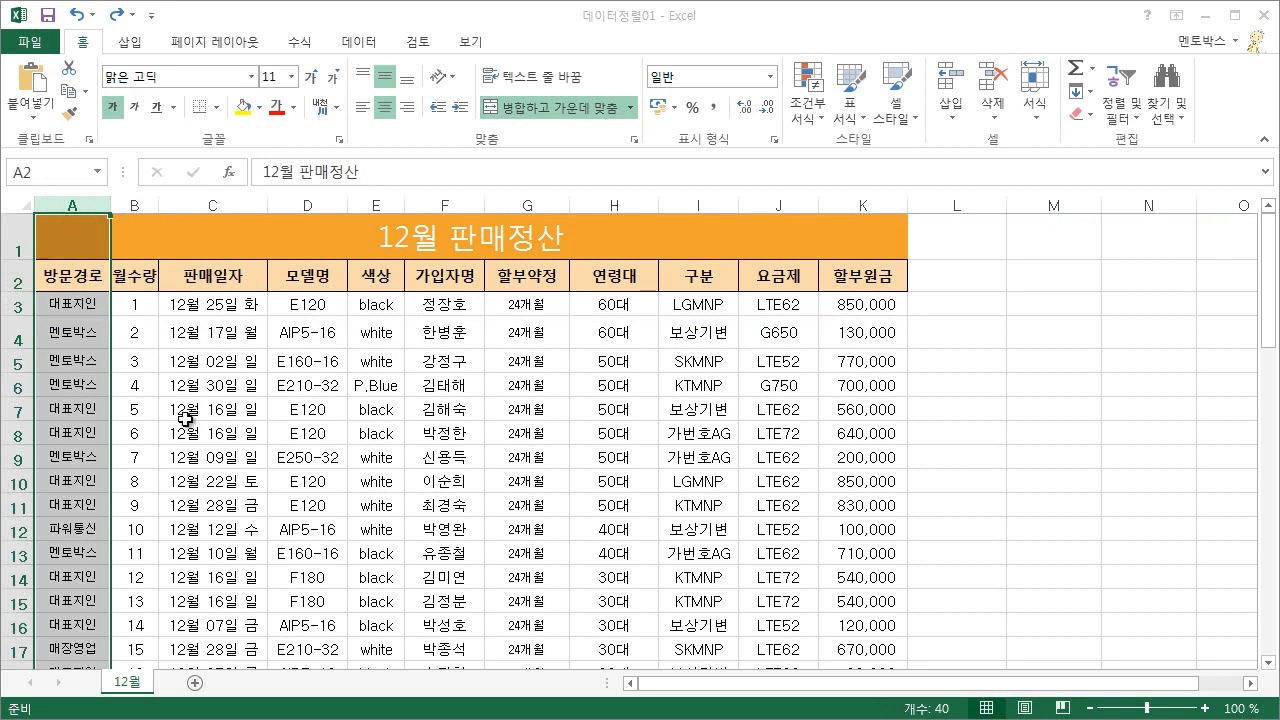
# Sort the 12월 판매정산 table by the 방문경로 column in ascending order and review the rows.
pyautogui.click(70, 410)
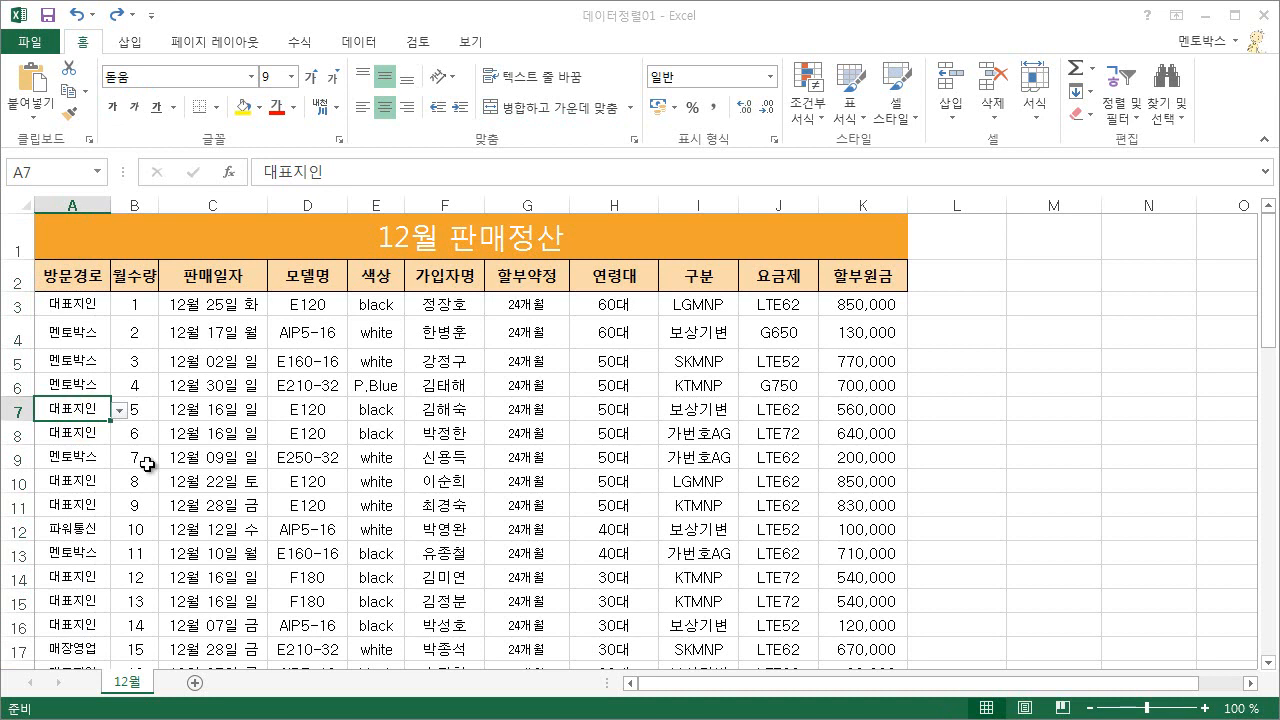
pyautogui.click(352, 42)
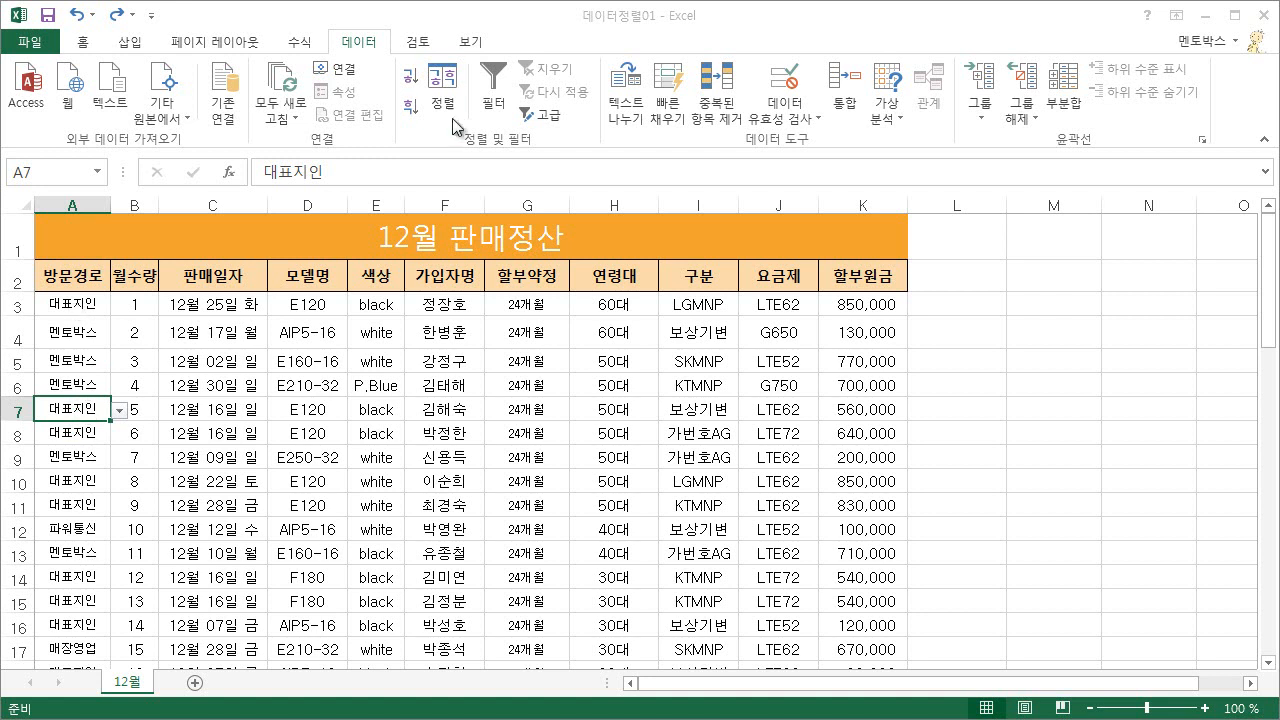
pyautogui.click(408, 79)
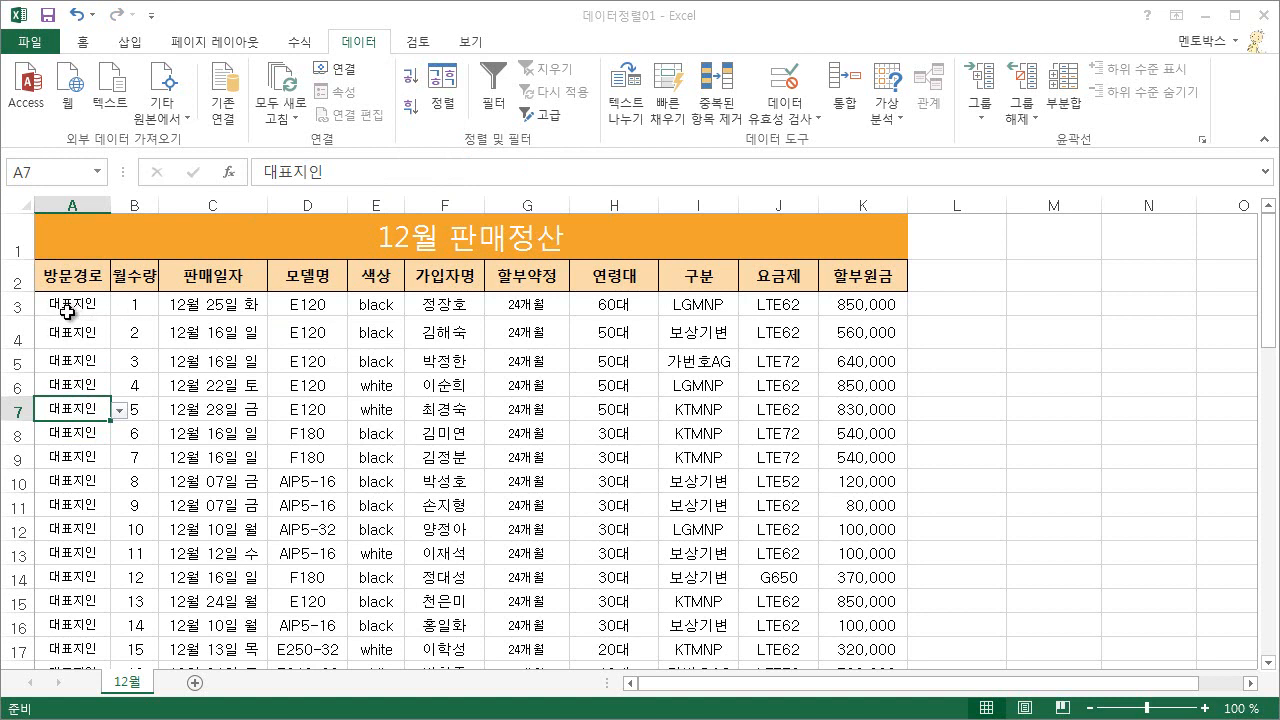
pyautogui.scroll(-4, 100, 470)
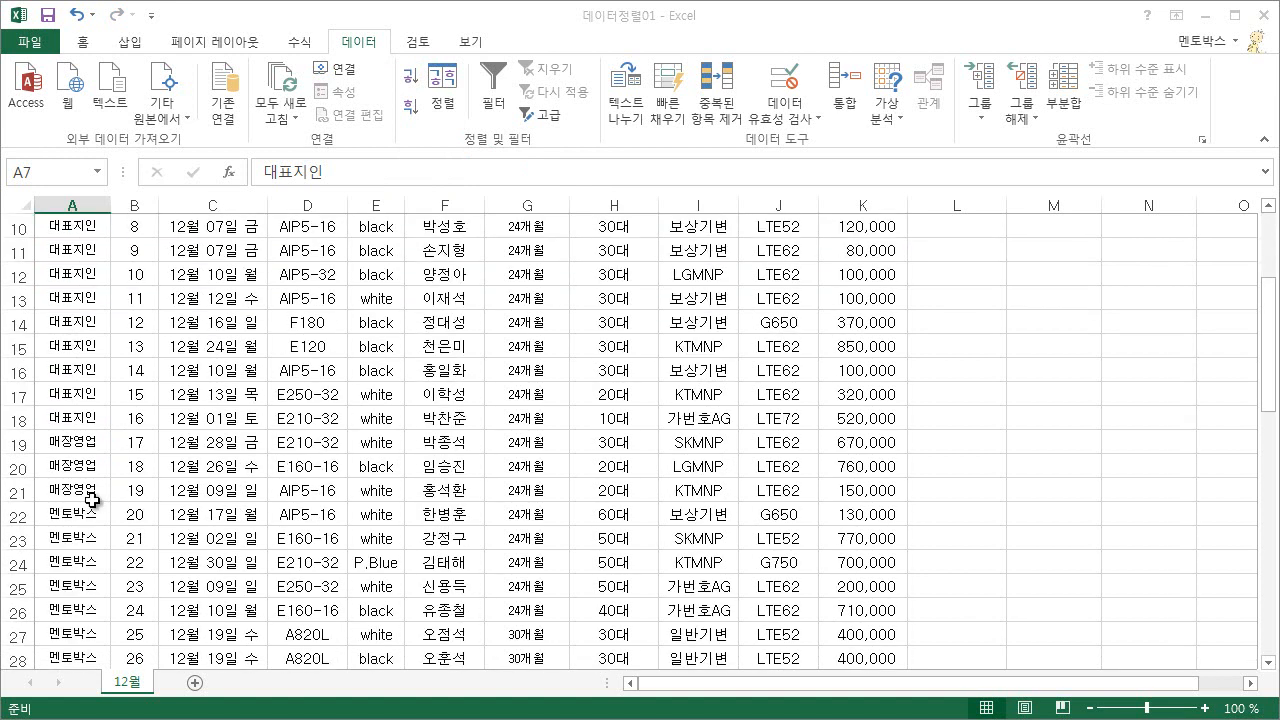
pyautogui.scroll(-2, 68, 449)
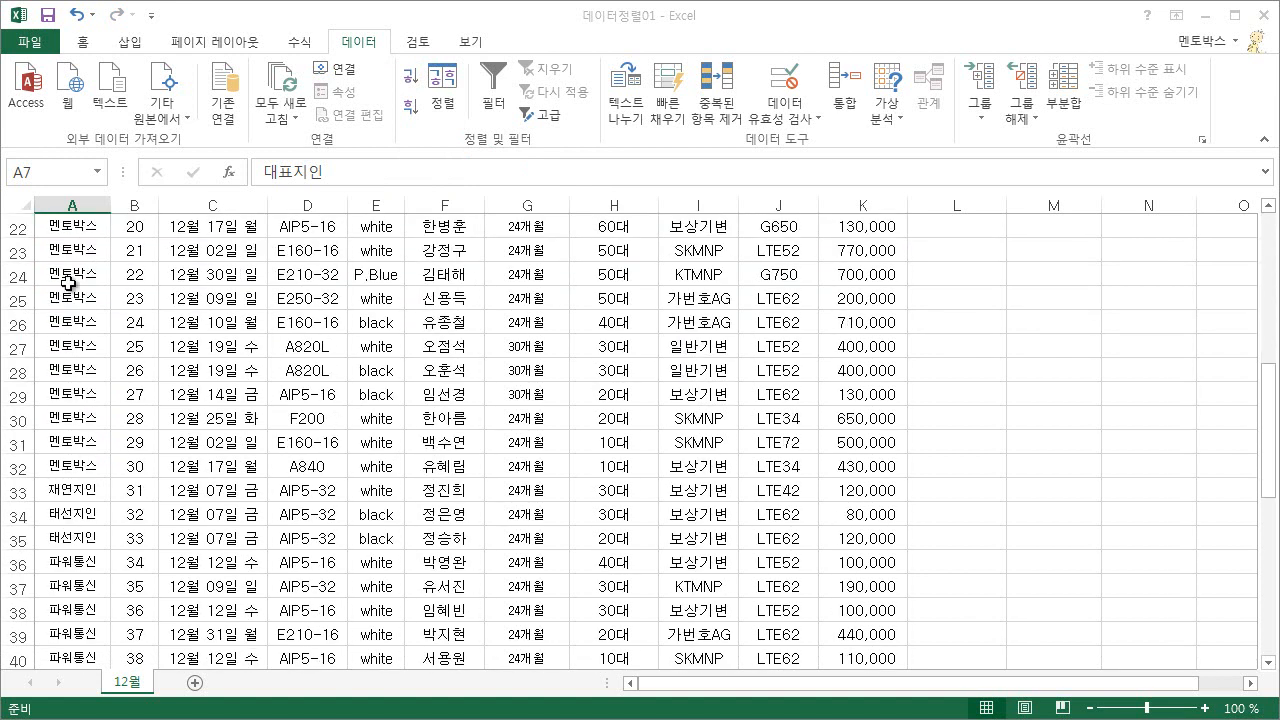
pyautogui.scroll(-3, 70, 405)
pyautogui.scroll(10, 72, 408)
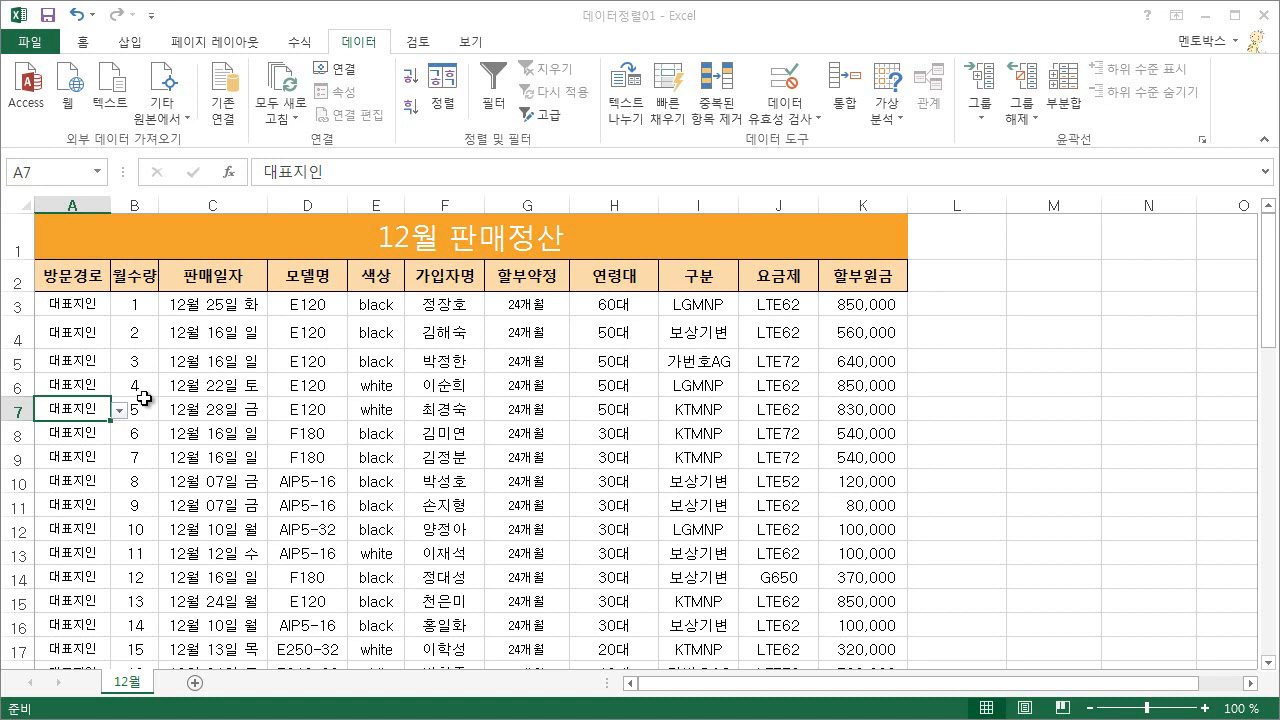
# Check the formula in cell B4 and sort the table by 방문경로 in descending order.
pyautogui.click(142, 340)
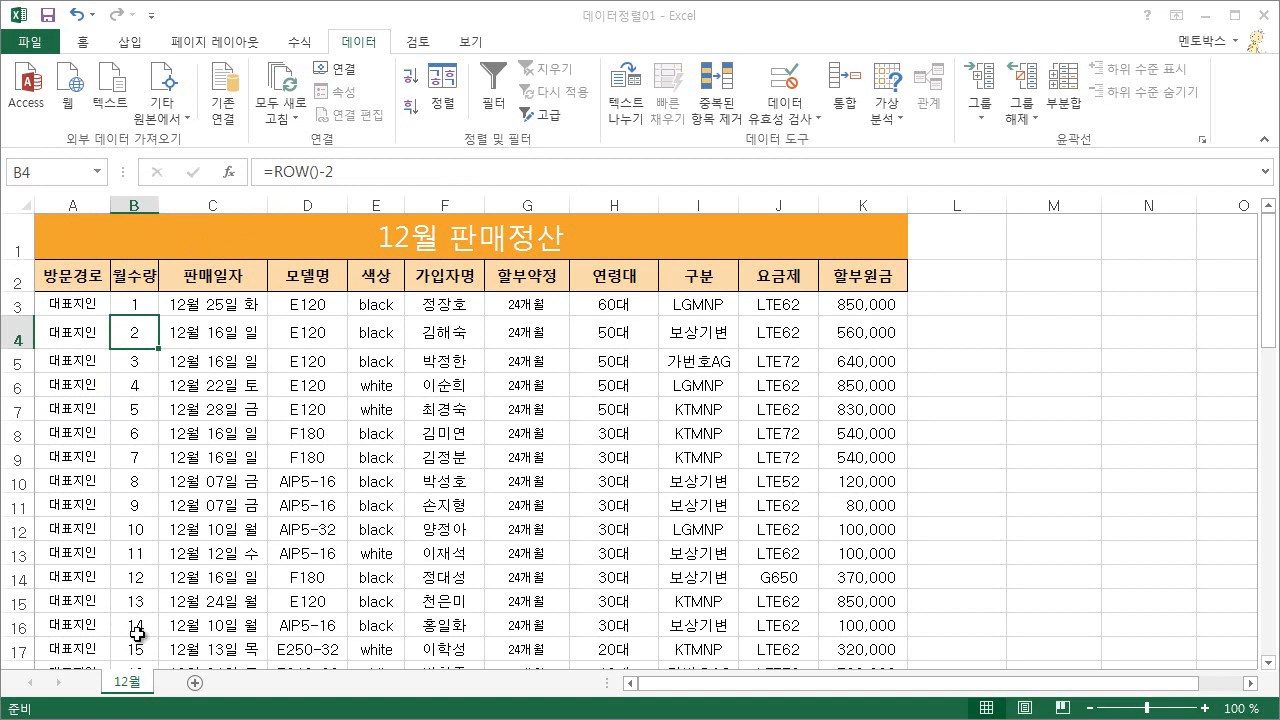
pyautogui.click(76, 334)
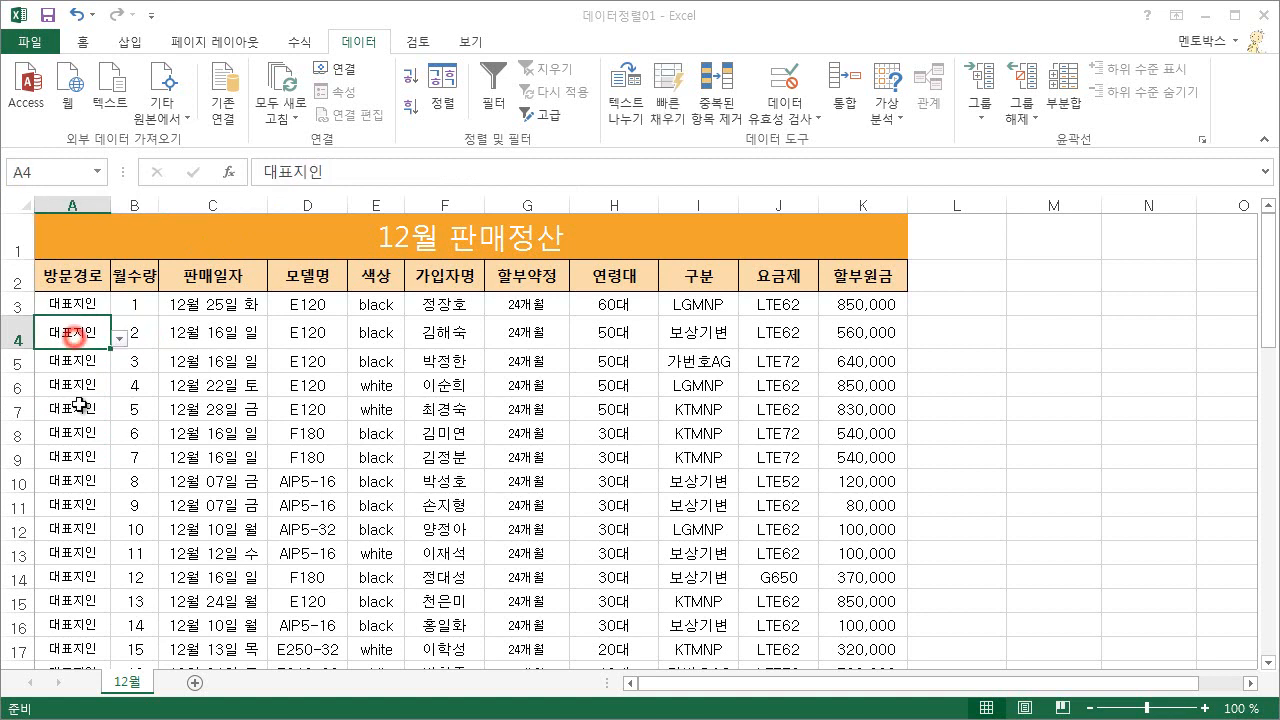
pyautogui.click(410, 105)
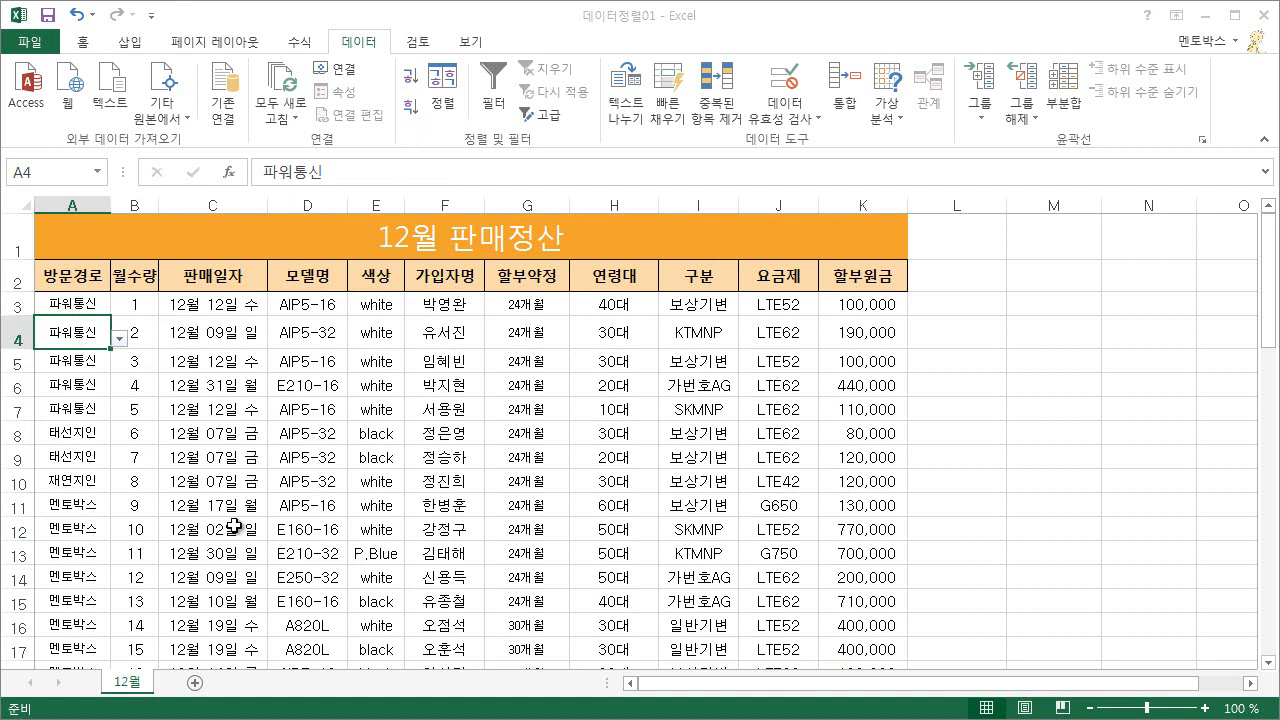
# Sort the table by the 가입자명 column in ascending order and re-sort it in descending order.
pyautogui.click(443, 336)
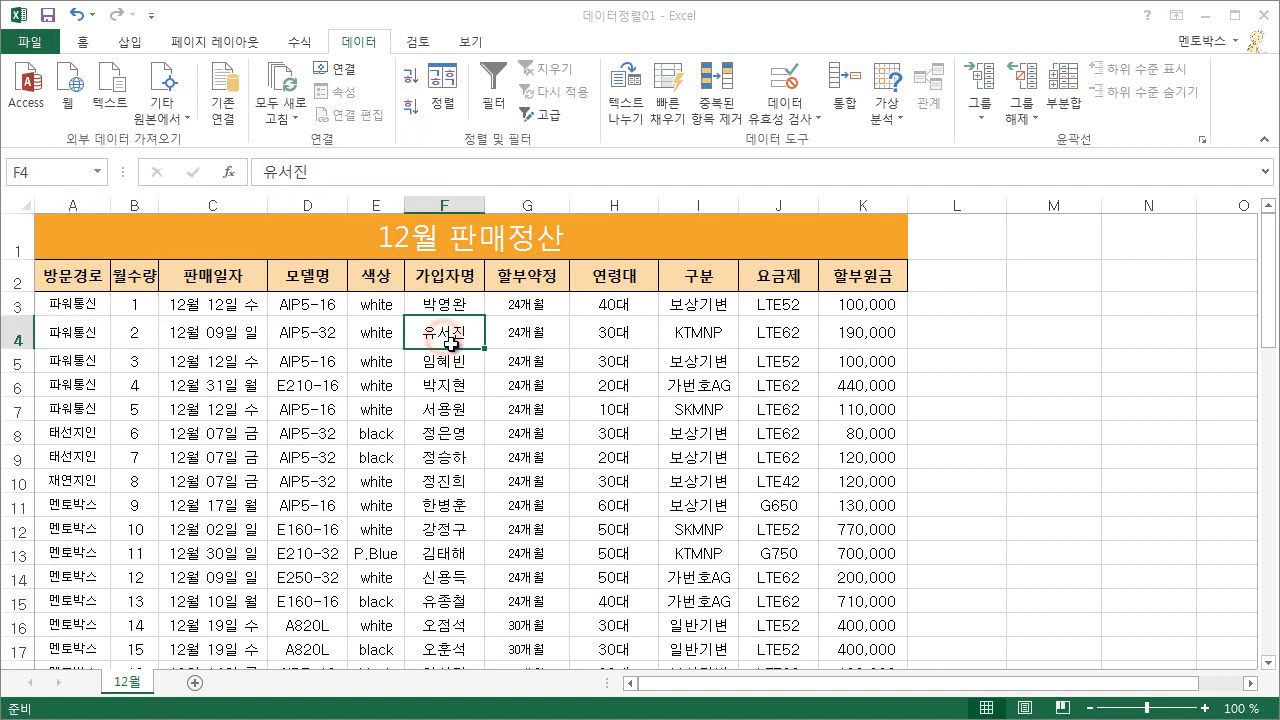
pyautogui.click(409, 77)
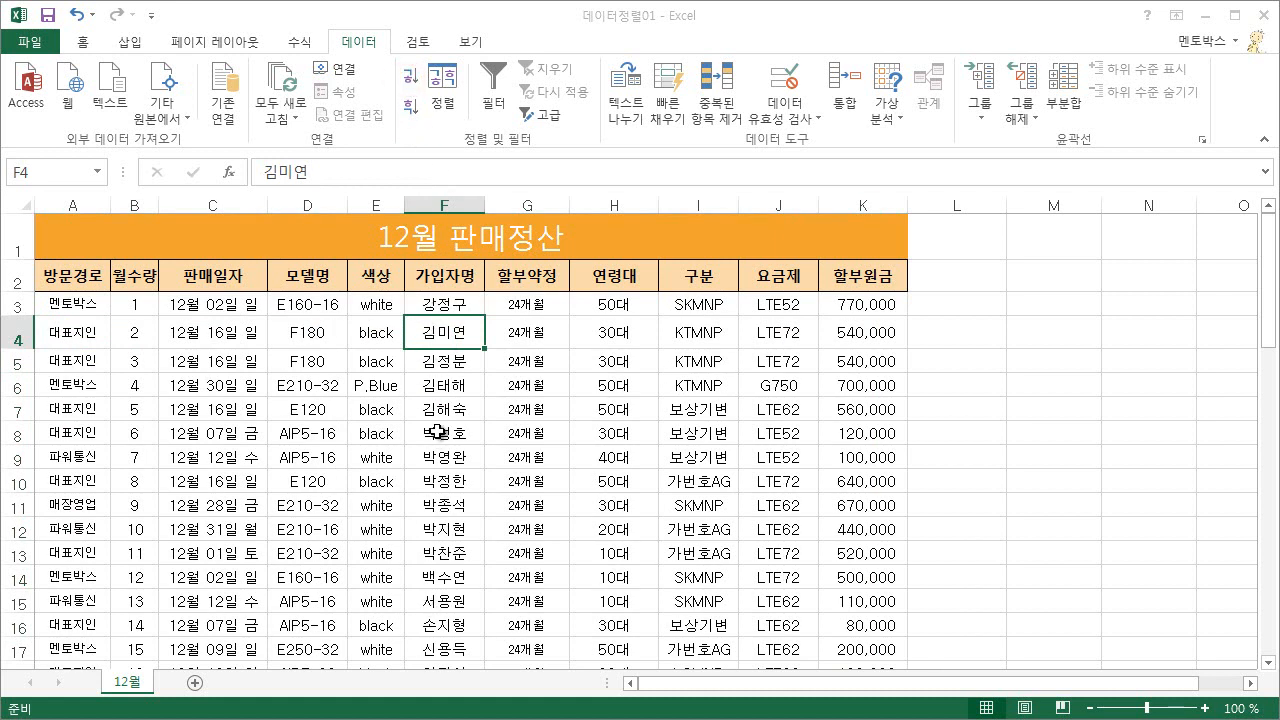
pyautogui.click(409, 104)
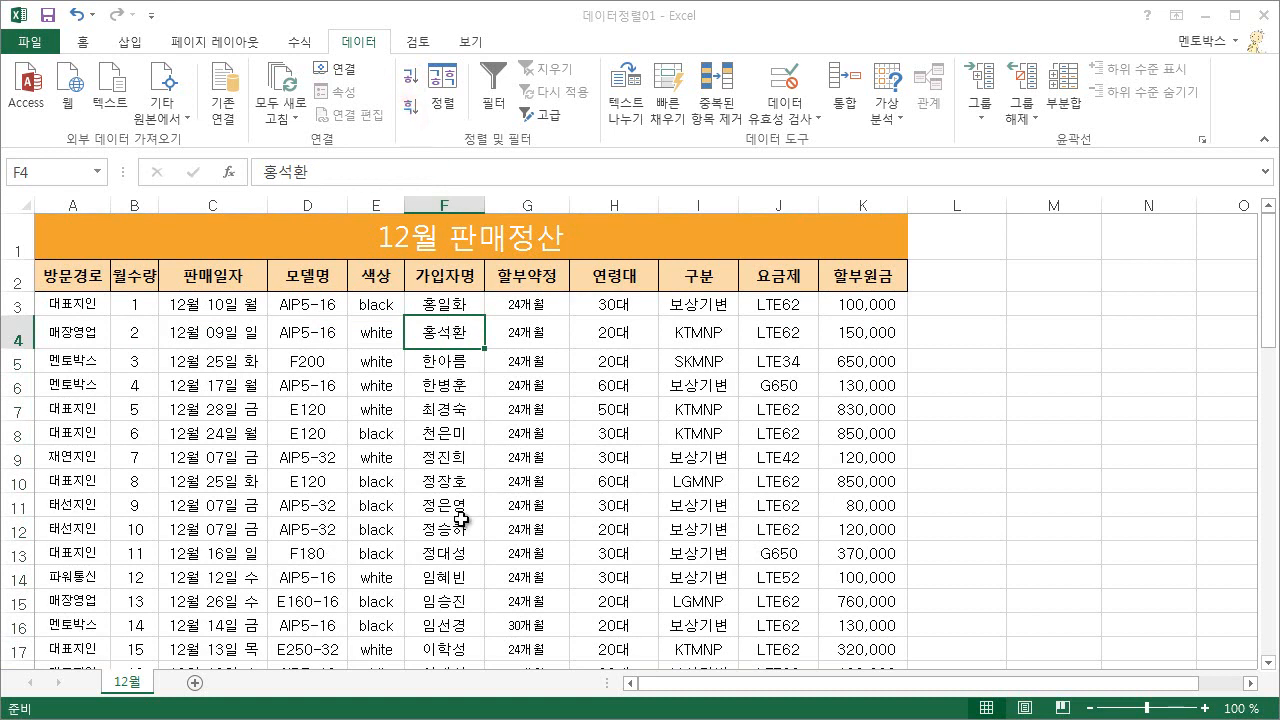
# Sort the table by the 연령대 column in ascending order and review the rows.
pyautogui.click(628, 309)
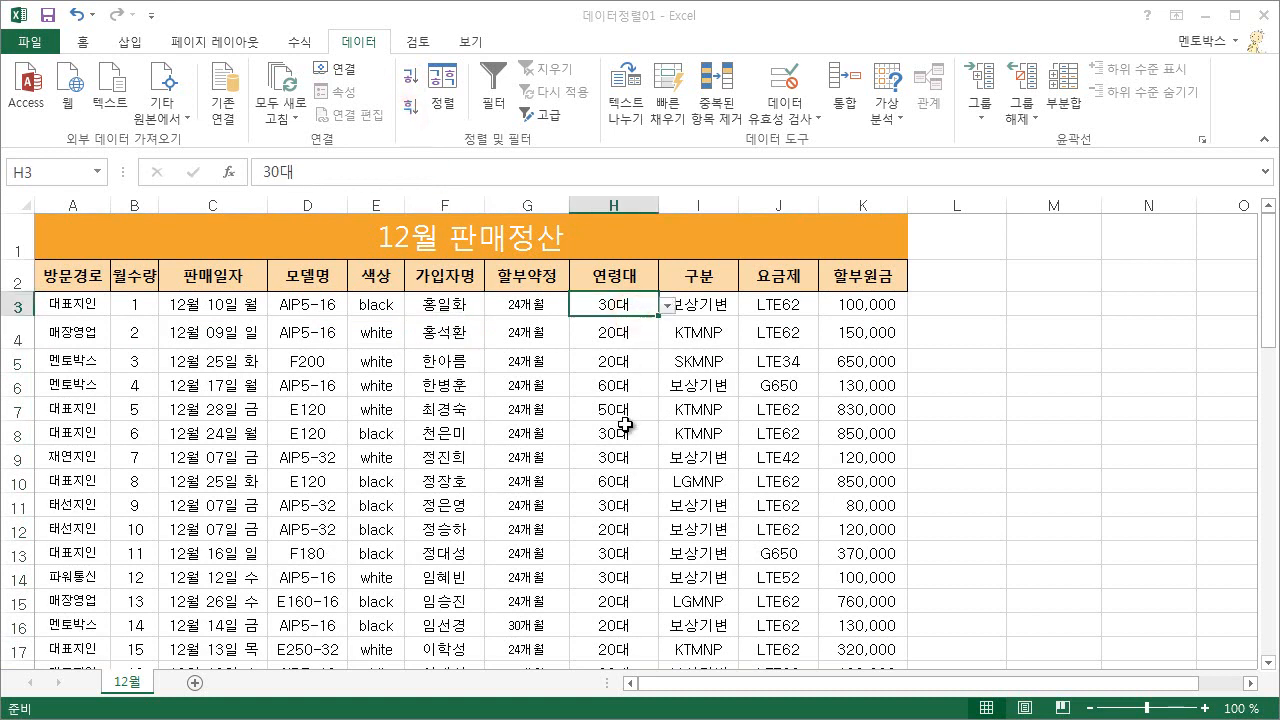
pyautogui.click(409, 80)
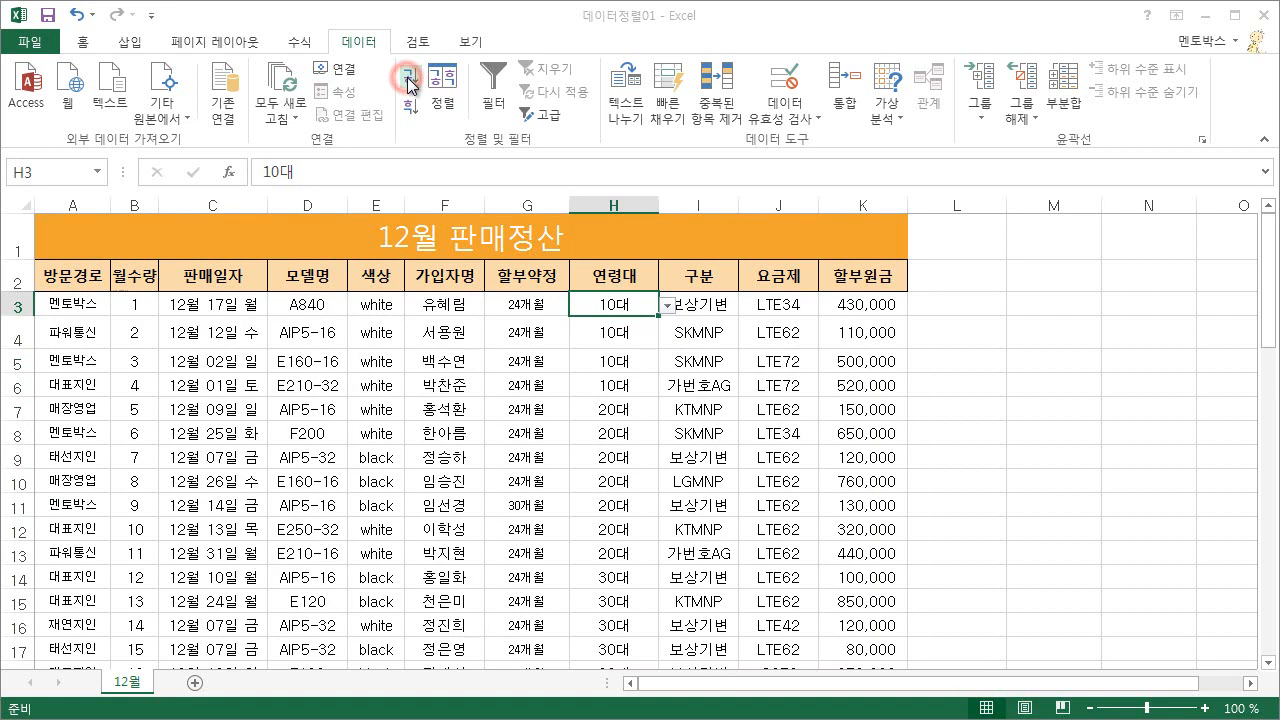
pyautogui.scroll(-6, 615, 528)
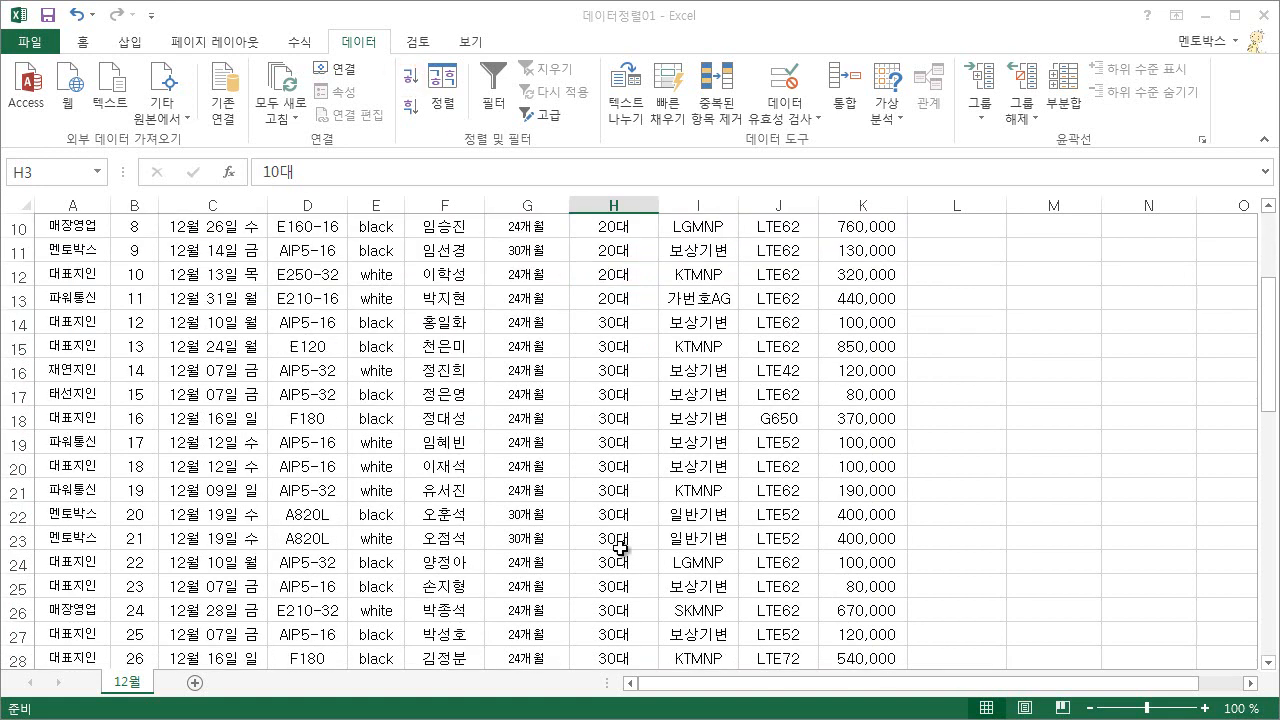
pyautogui.scroll(6, 620, 548)
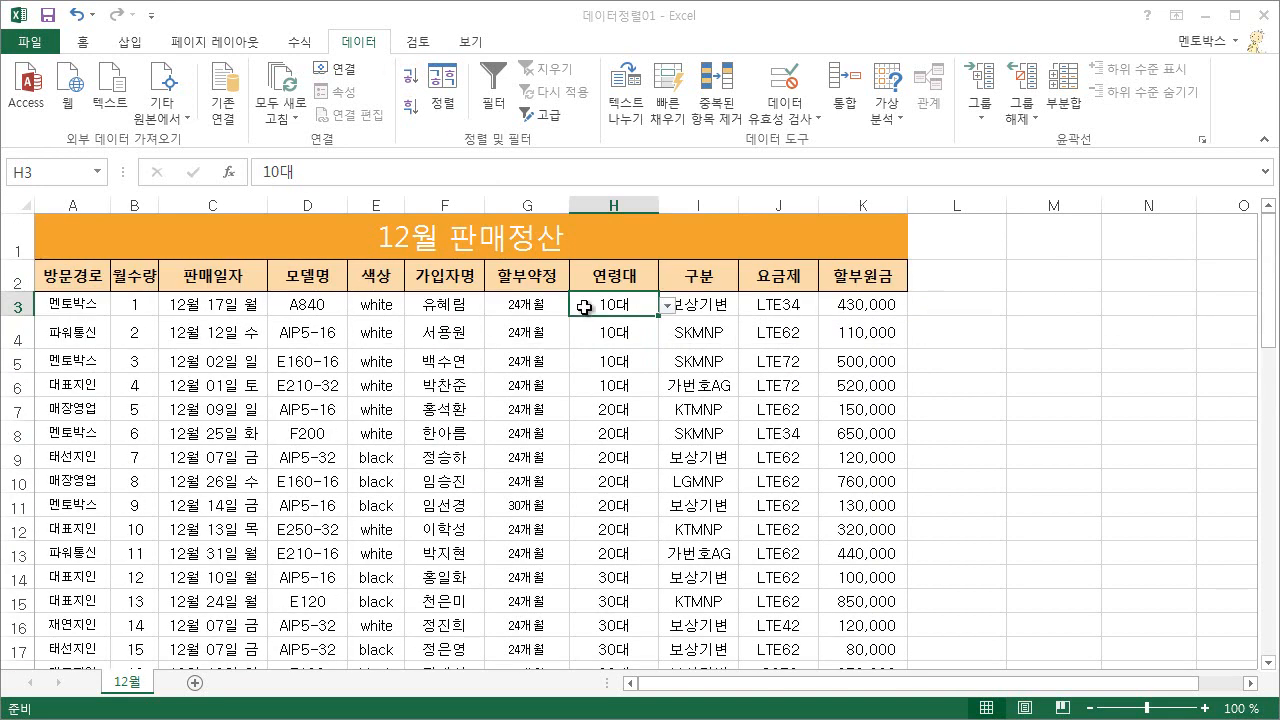
# Sort the table by the 할부원금 column in descending order and review the rows.
pyautogui.click(866, 331)
pyautogui.click(410, 113)
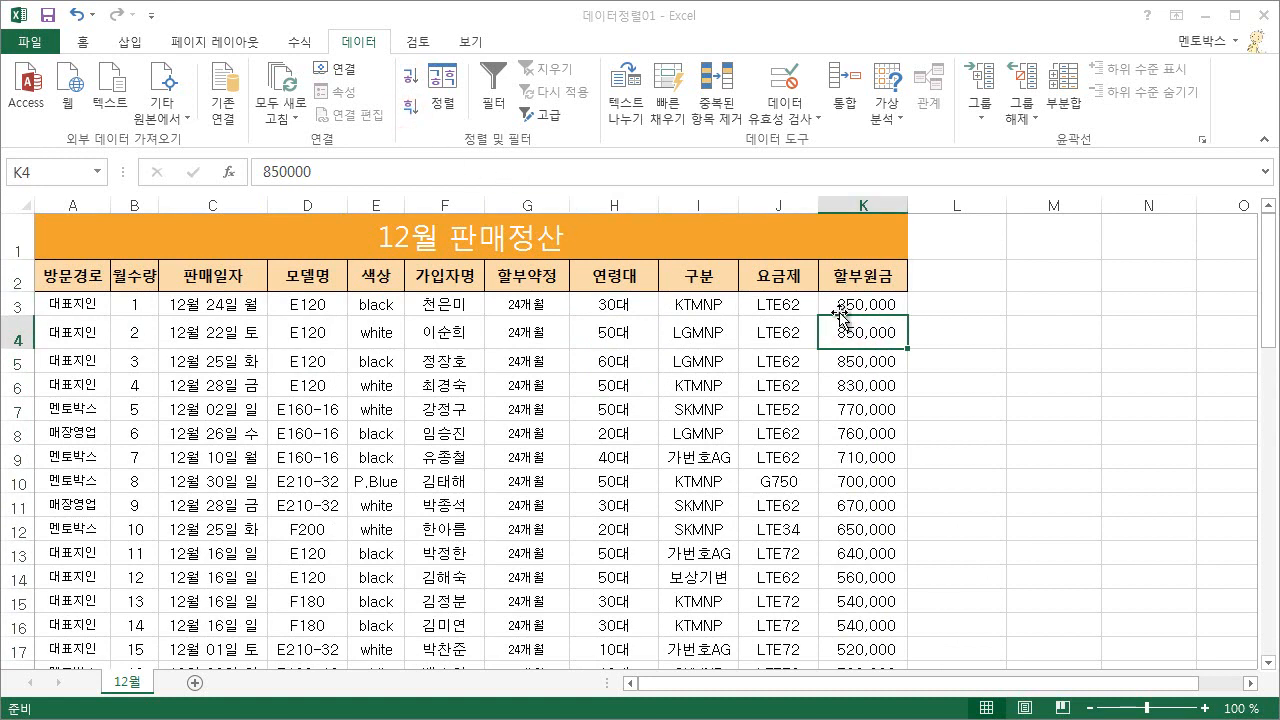
pyautogui.scroll(-4, 866, 397)
pyautogui.scroll(-5, 871, 435)
pyautogui.scroll(9, 873, 441)
# Use the Sort dialog to sort the table by 방문경로 values in descending order (내림차순).
pyautogui.click(378, 337)
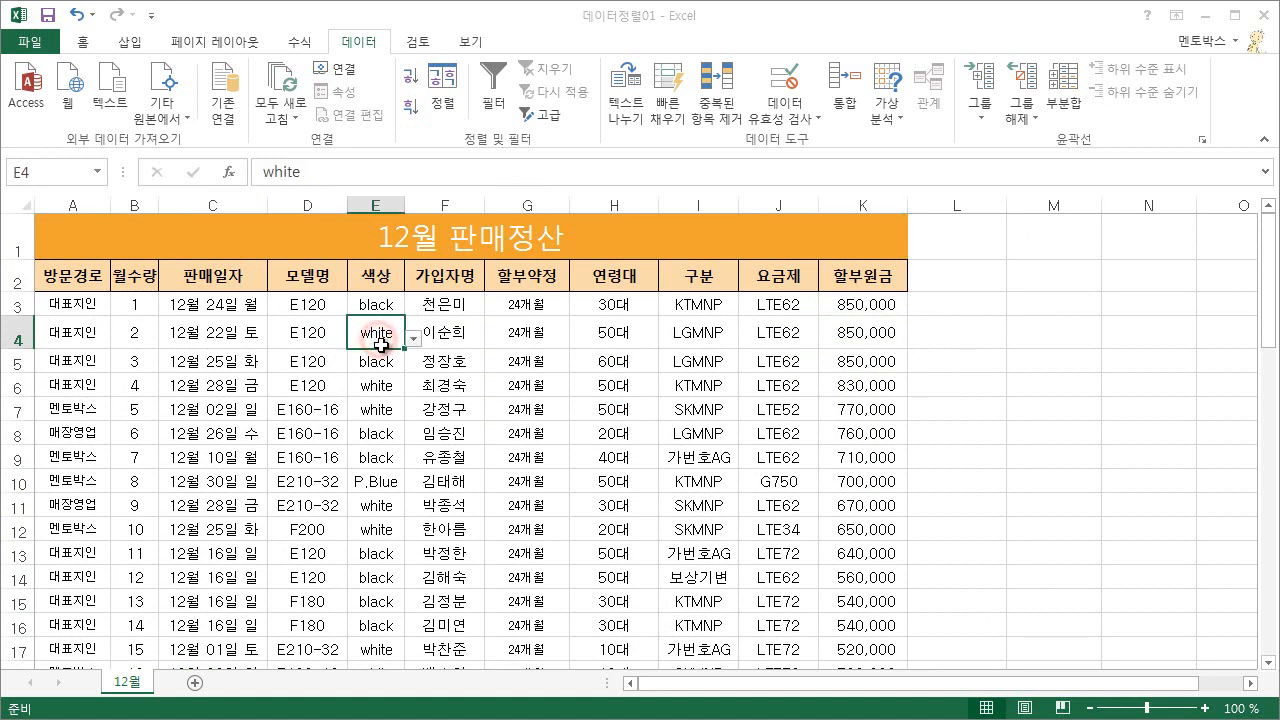
pyautogui.click(445, 103)
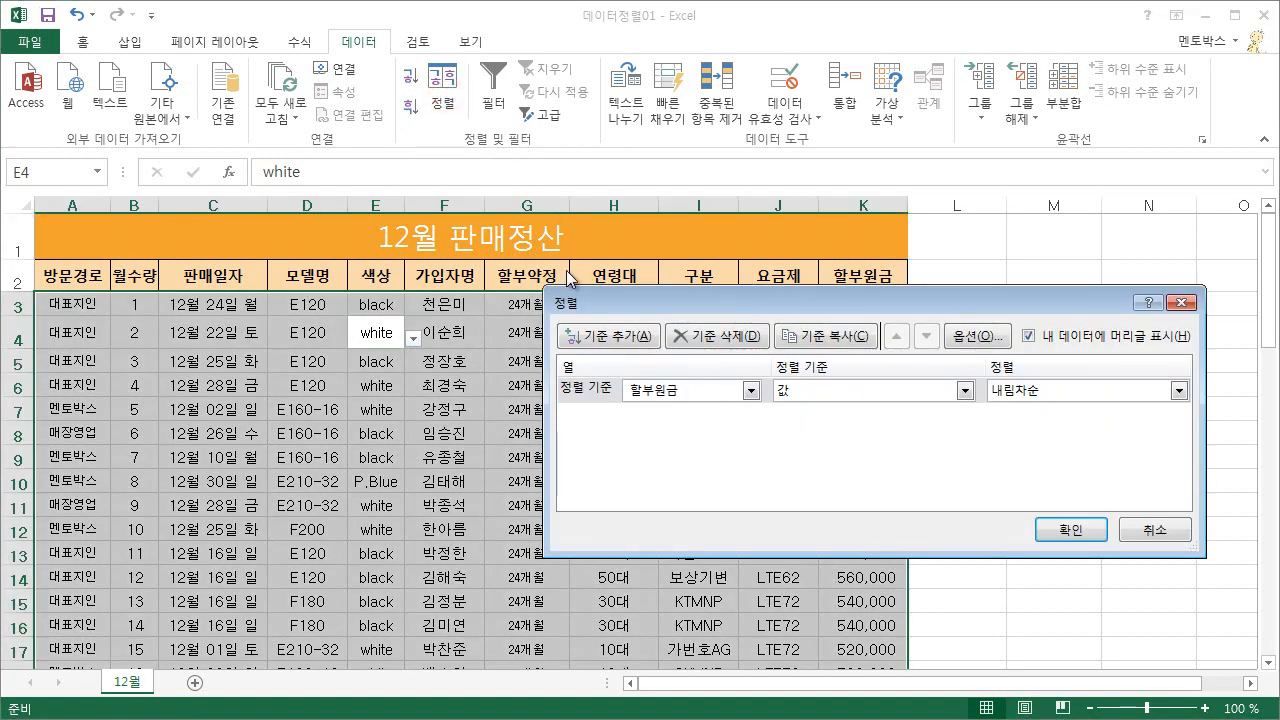
pyautogui.moveTo(617, 302); pyautogui.dragTo(633, 372)
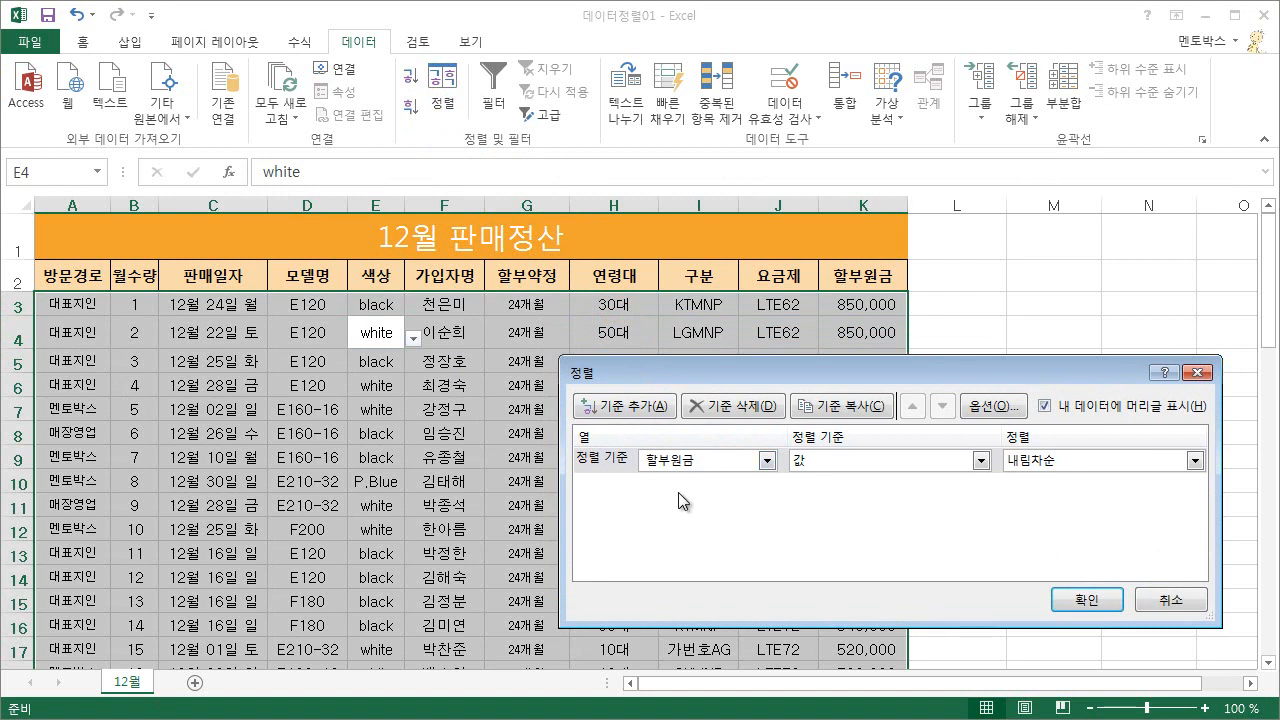
pyautogui.click(766, 461)
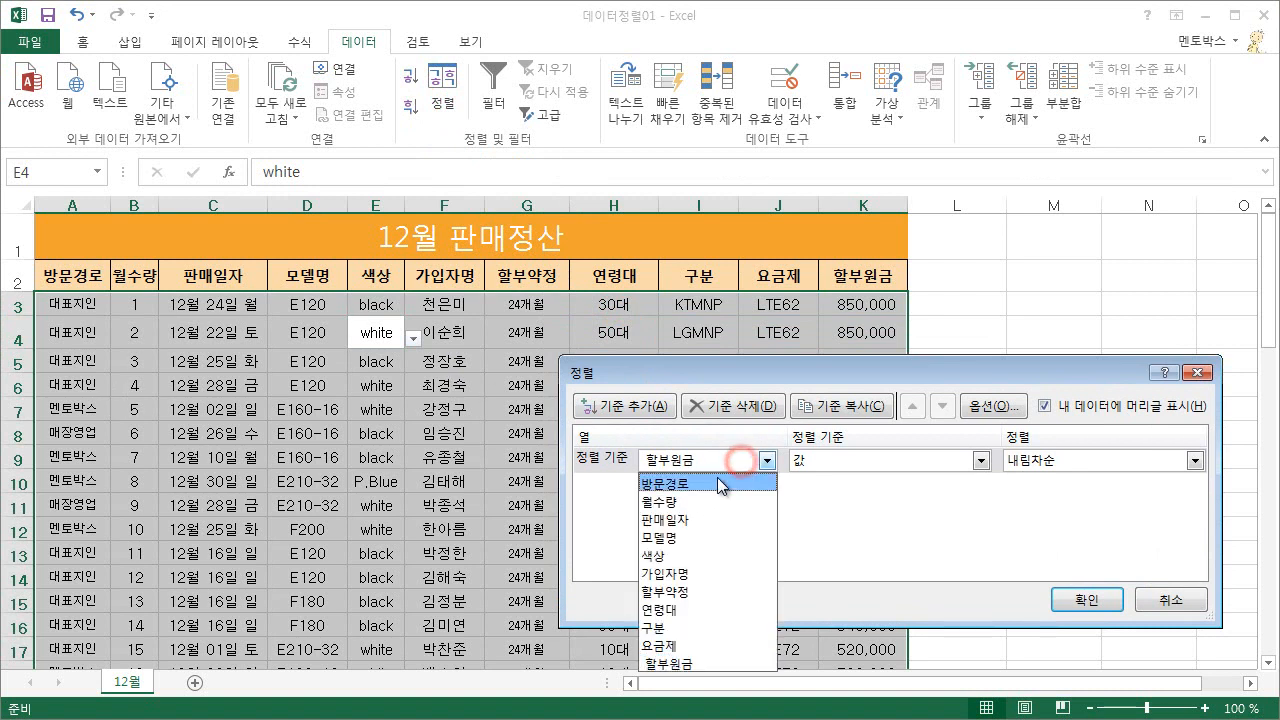
pyautogui.click(717, 477)
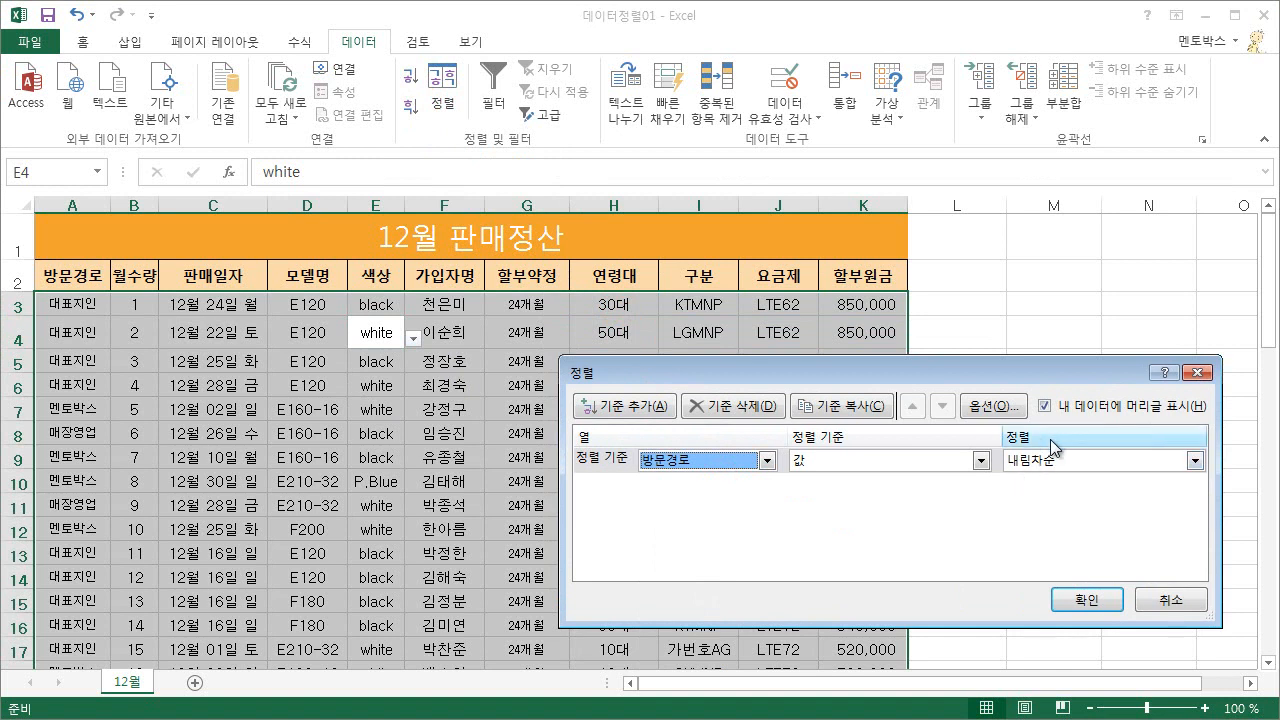
pyautogui.click(1086, 600)
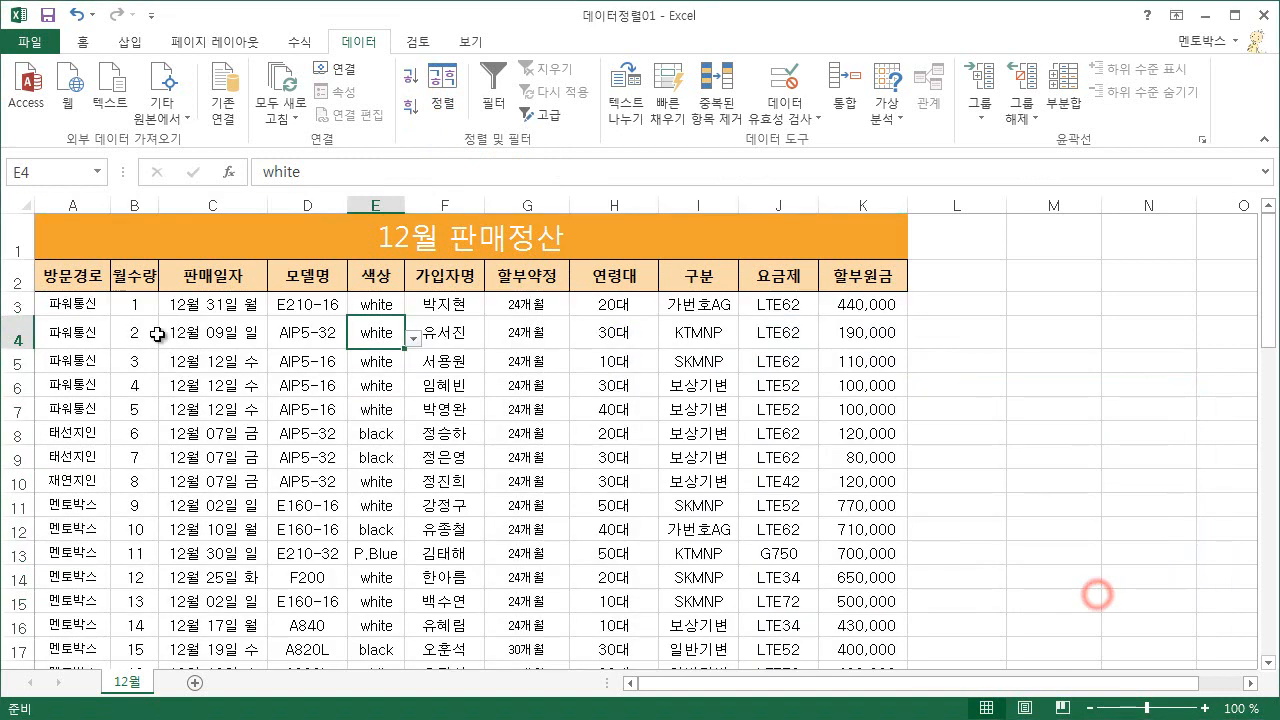
# Change the sort criterion to 할부원금 with ascending order (오름차순) and apply it to the table.
pyautogui.click(449, 97)
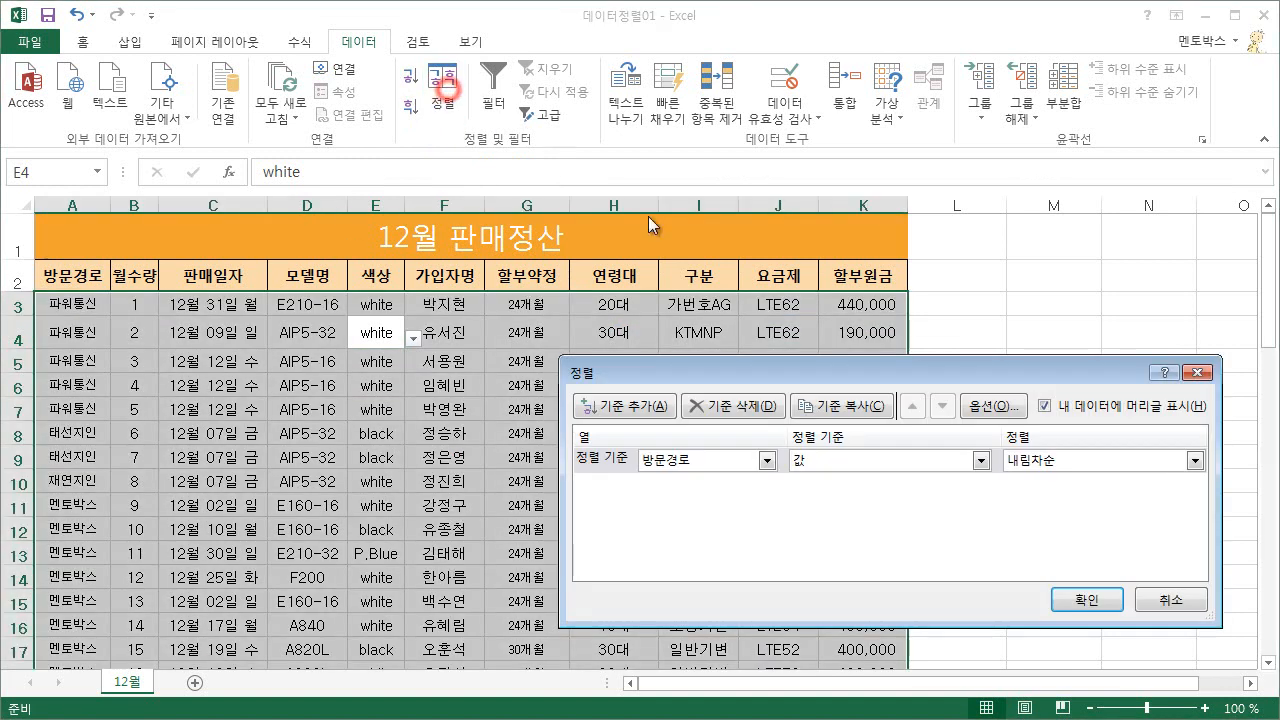
pyautogui.click(688, 459)
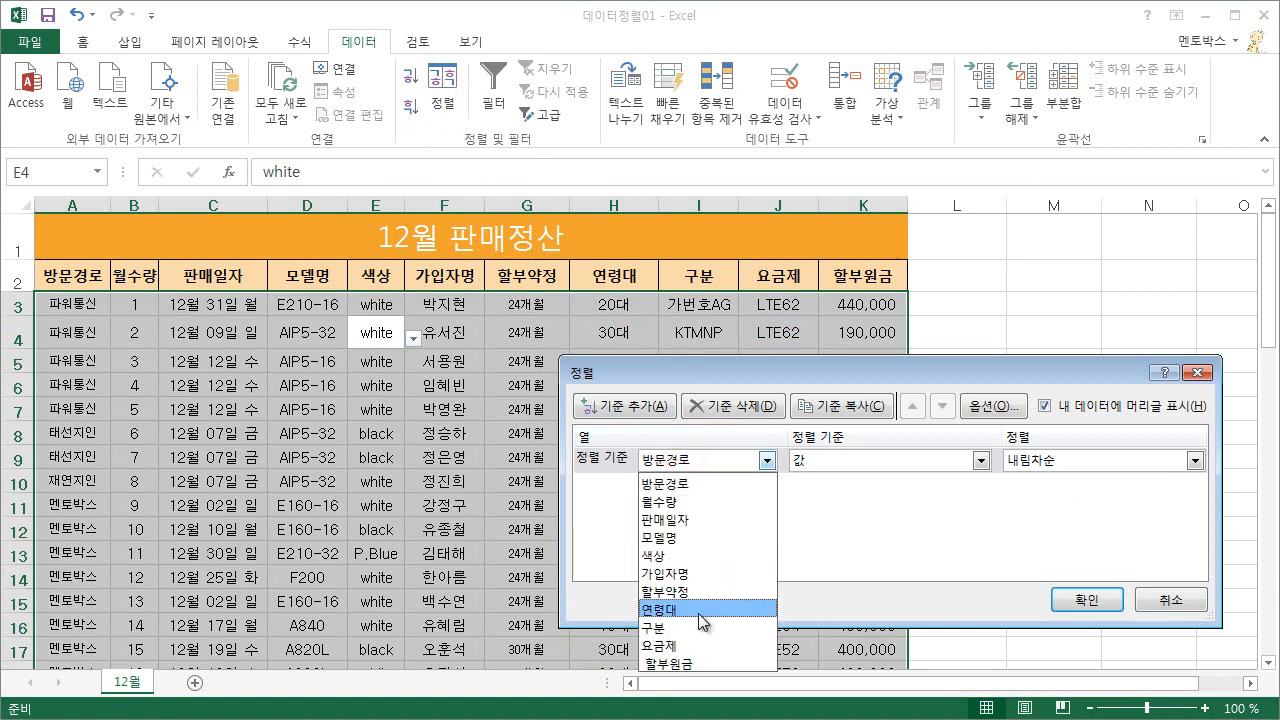
pyautogui.click(700, 663)
pyautogui.click(1027, 469)
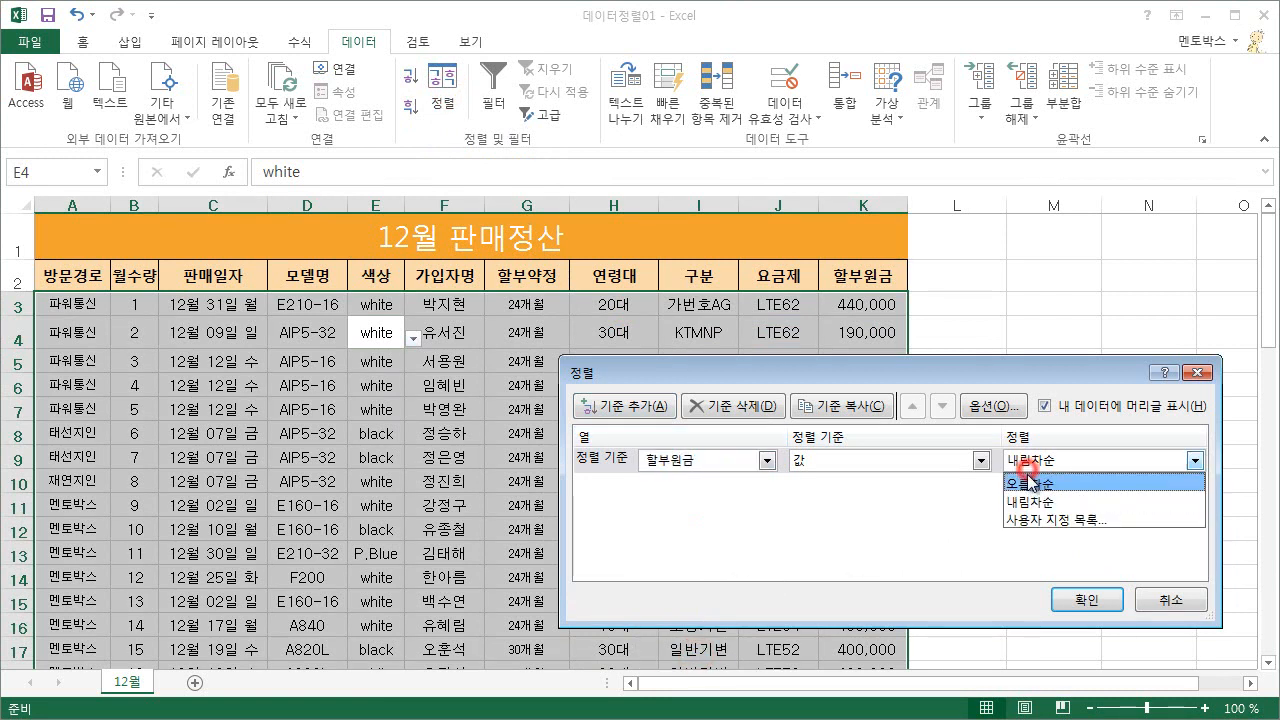
pyautogui.click(1034, 480)
pyautogui.click(1090, 601)
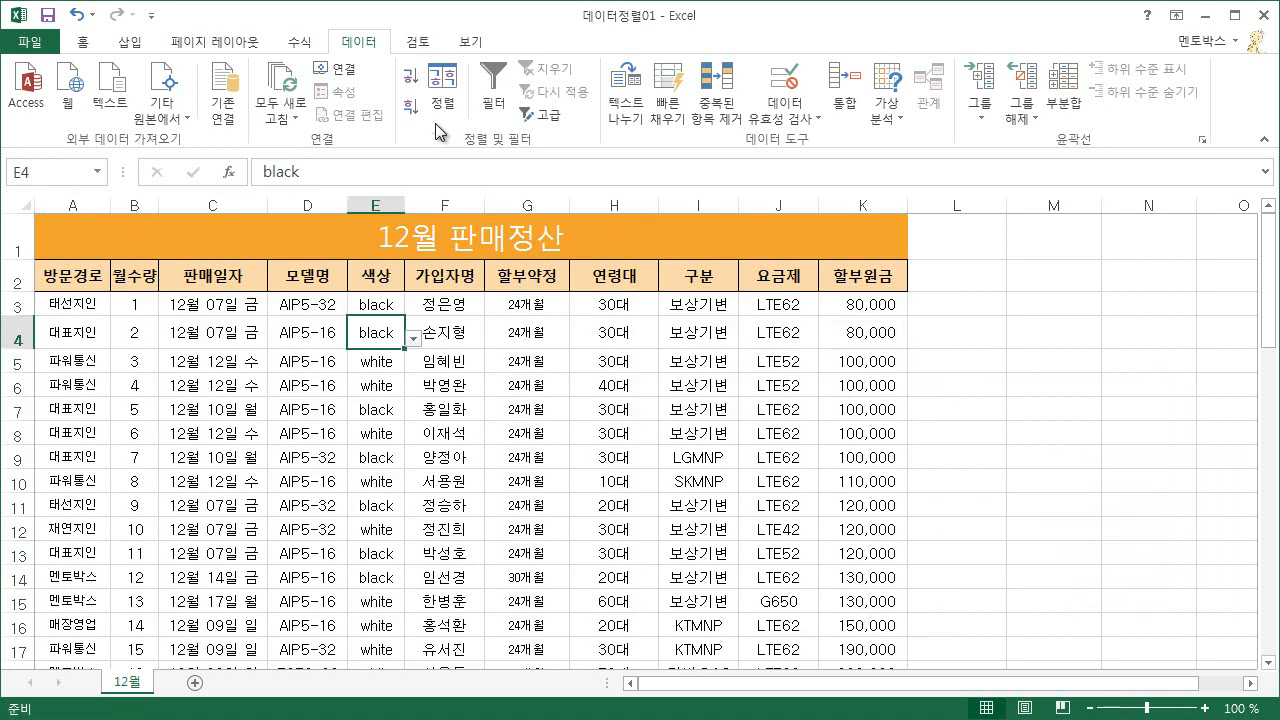
# Change the sort criterion of the table to the 연령대 column in the Sort dialog.
pyautogui.click(443, 92)
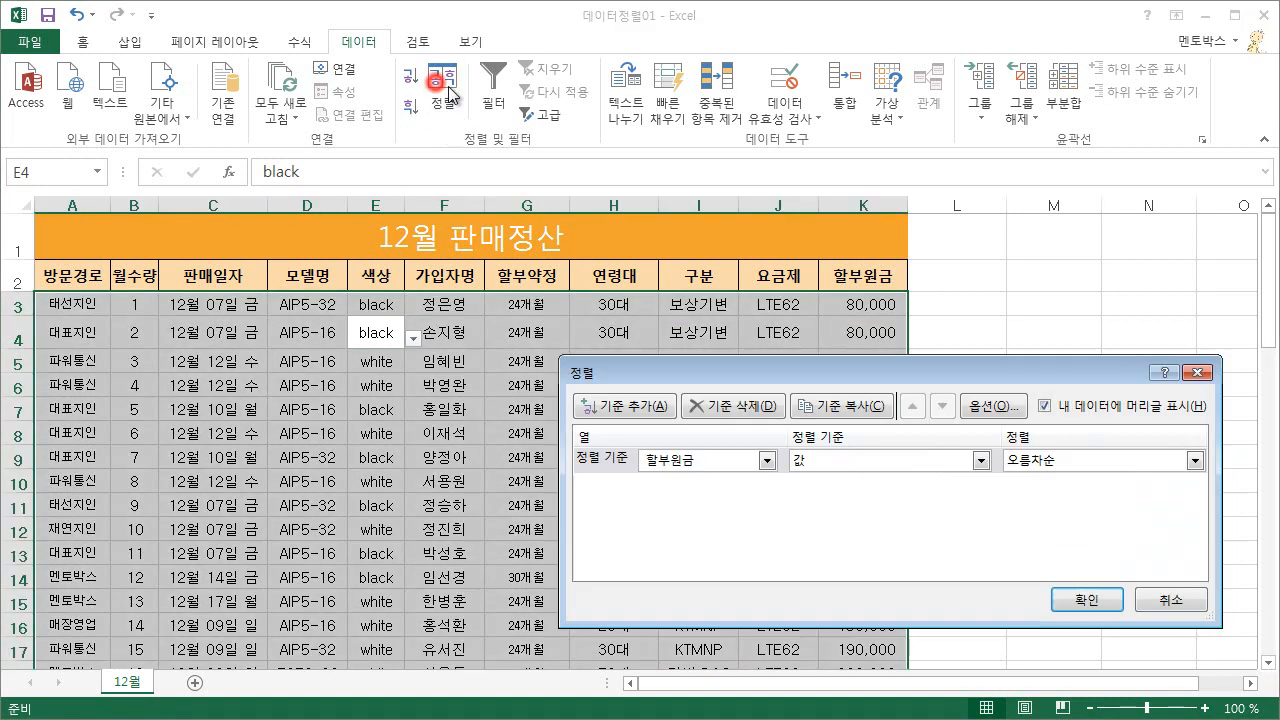
pyautogui.click(709, 461)
pyautogui.click(727, 610)
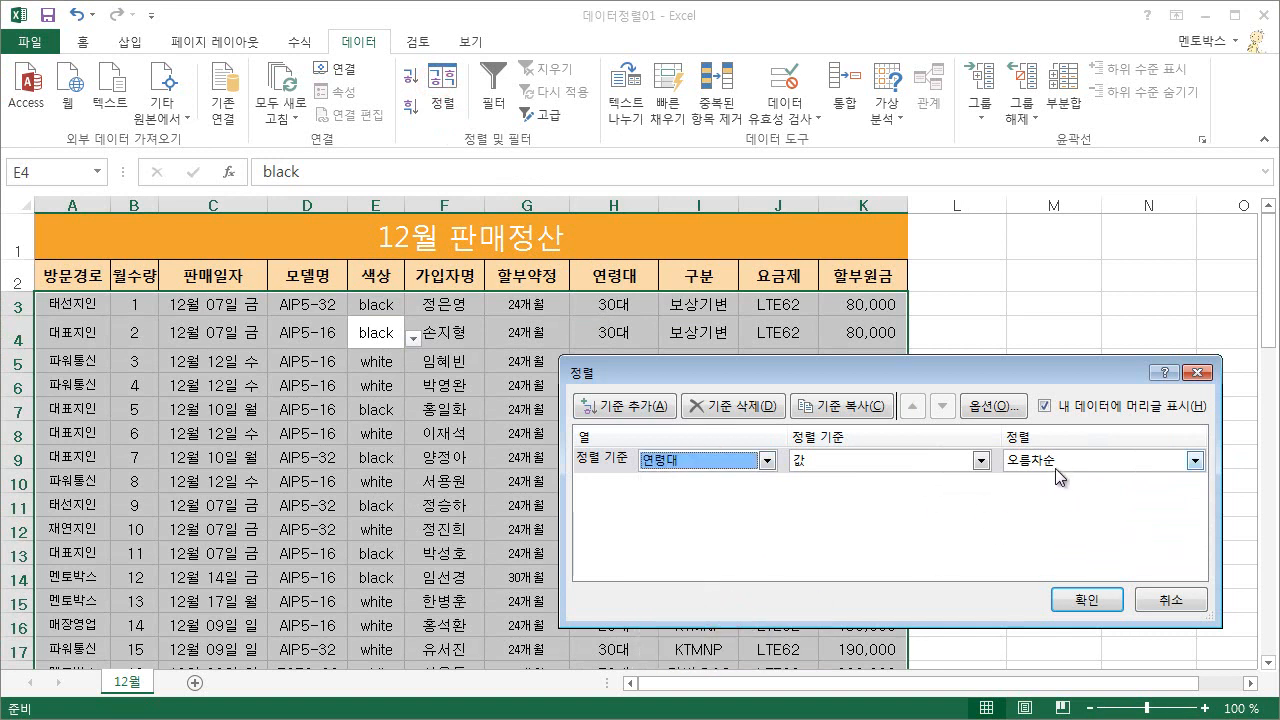
# Create a custom list (사용자 지정 목록) in the order 30대, 60대, 10대, 40대, 20대, 50대 for the 연령대 sort order.
pyautogui.click(1086, 463)
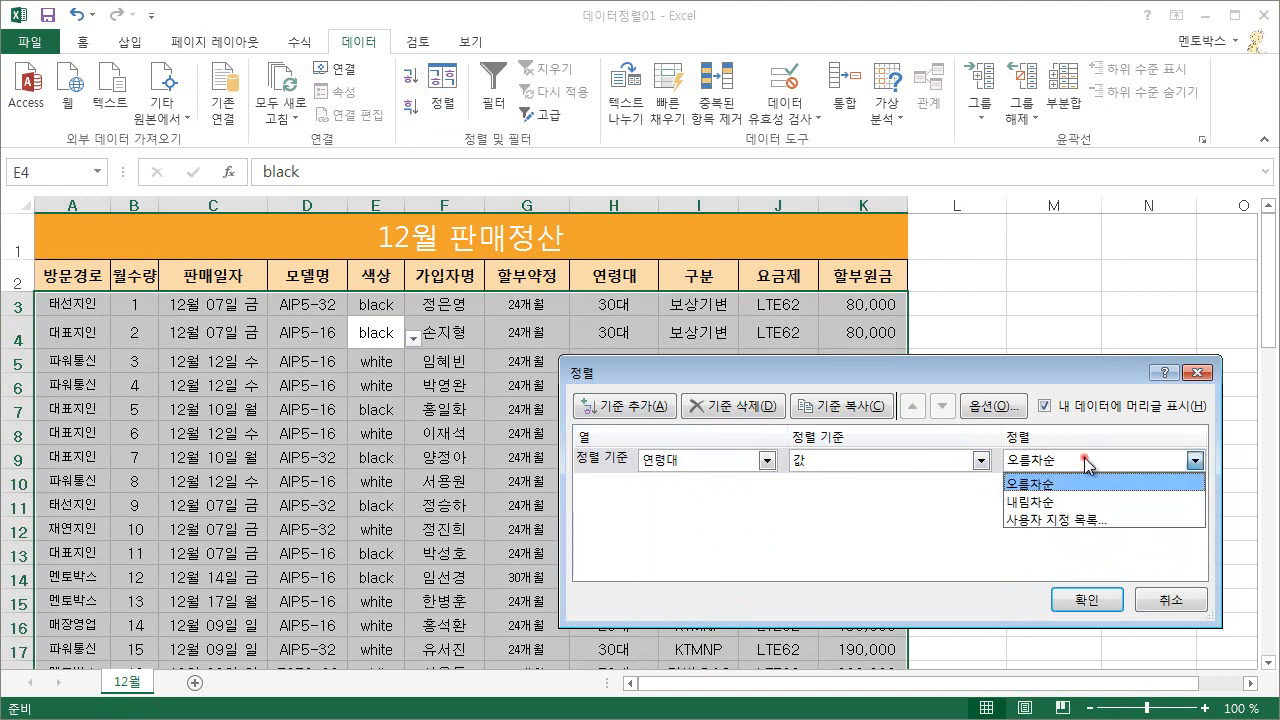
pyautogui.click(1070, 522)
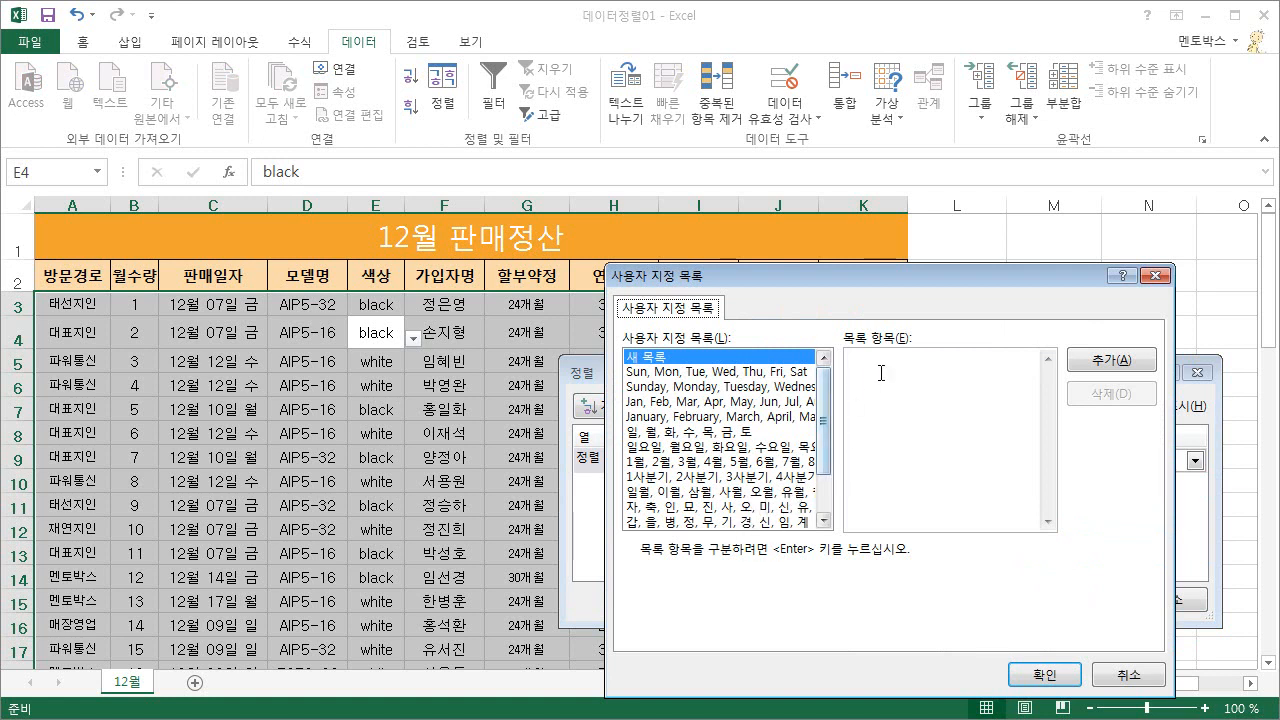
pyautogui.click(906, 389)
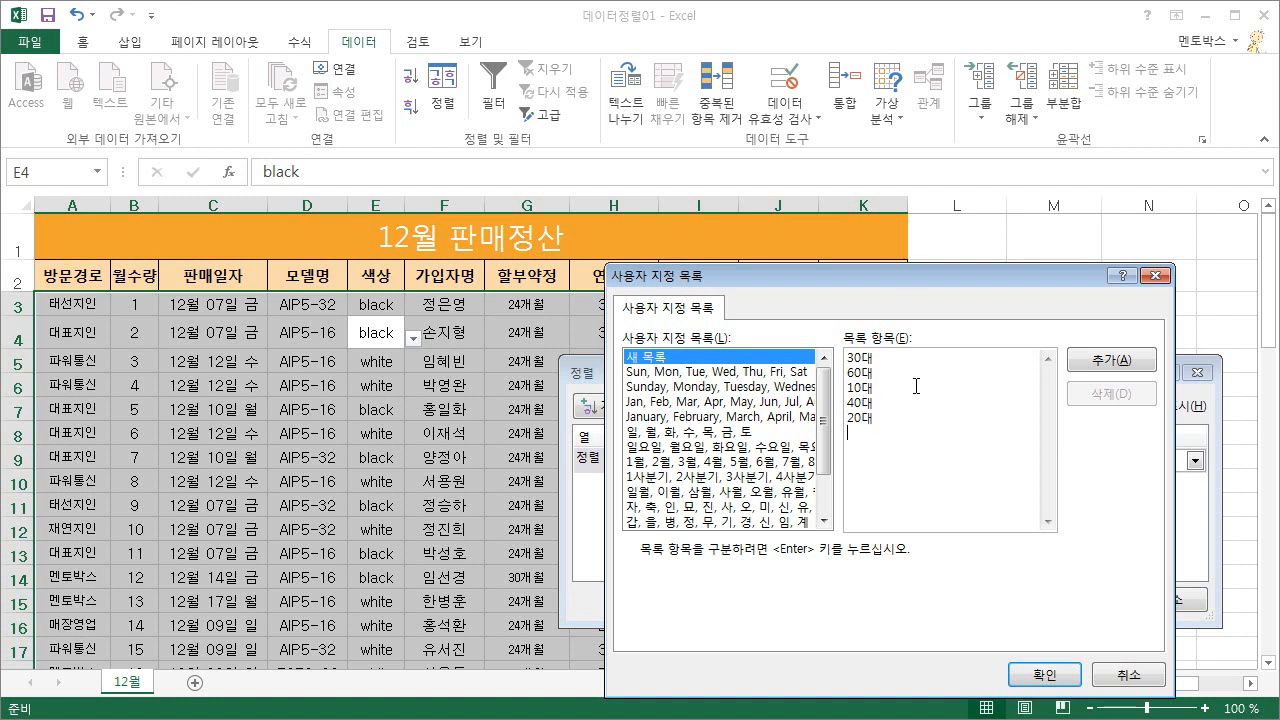
pyautogui.press('Return')
pyautogui.click(1110, 362)
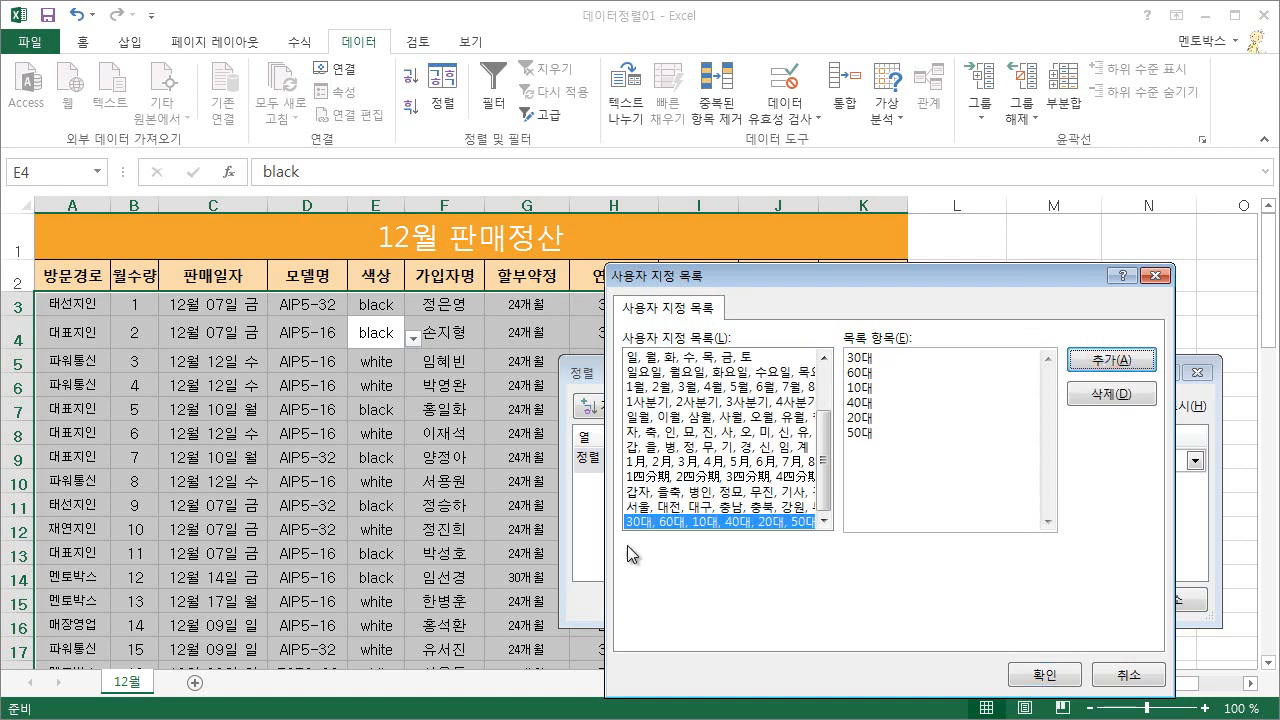
pyautogui.click(1040, 678)
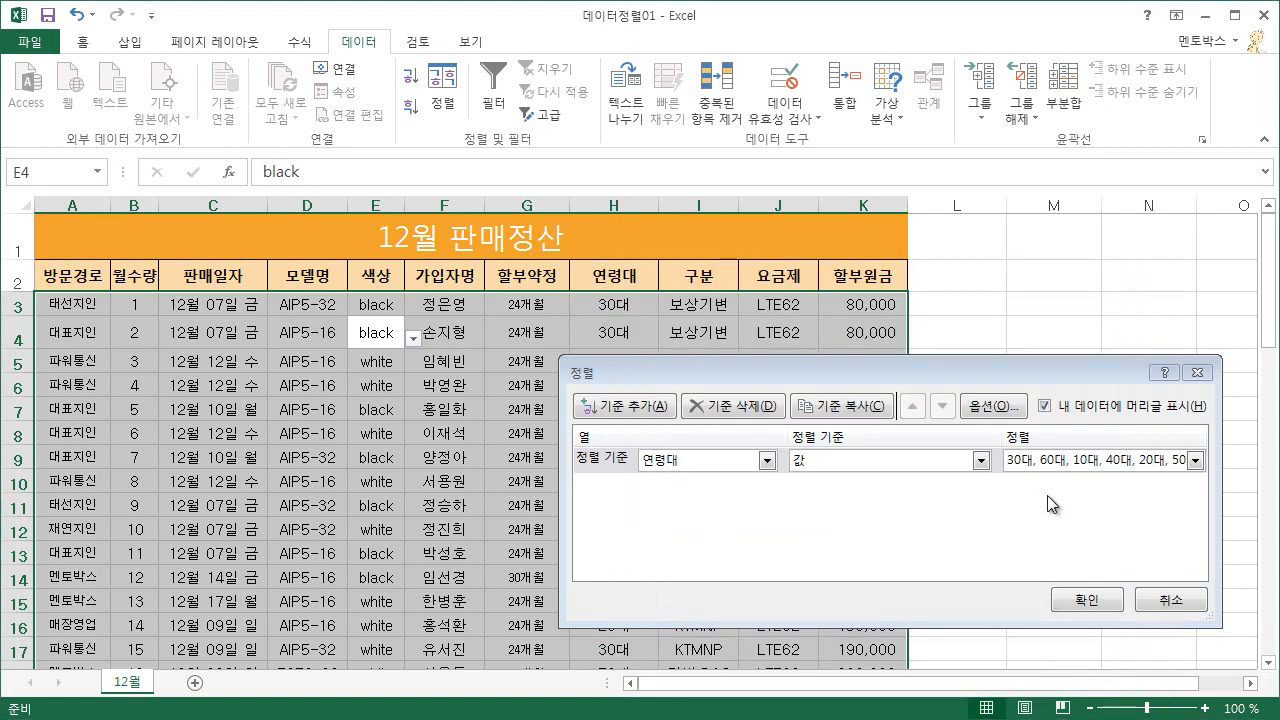
# Sort the table by 연령대 in the custom order 30대, 60대, 10대, 40대, 20대, 50대 and review the rows.
pyautogui.click(1195, 460)
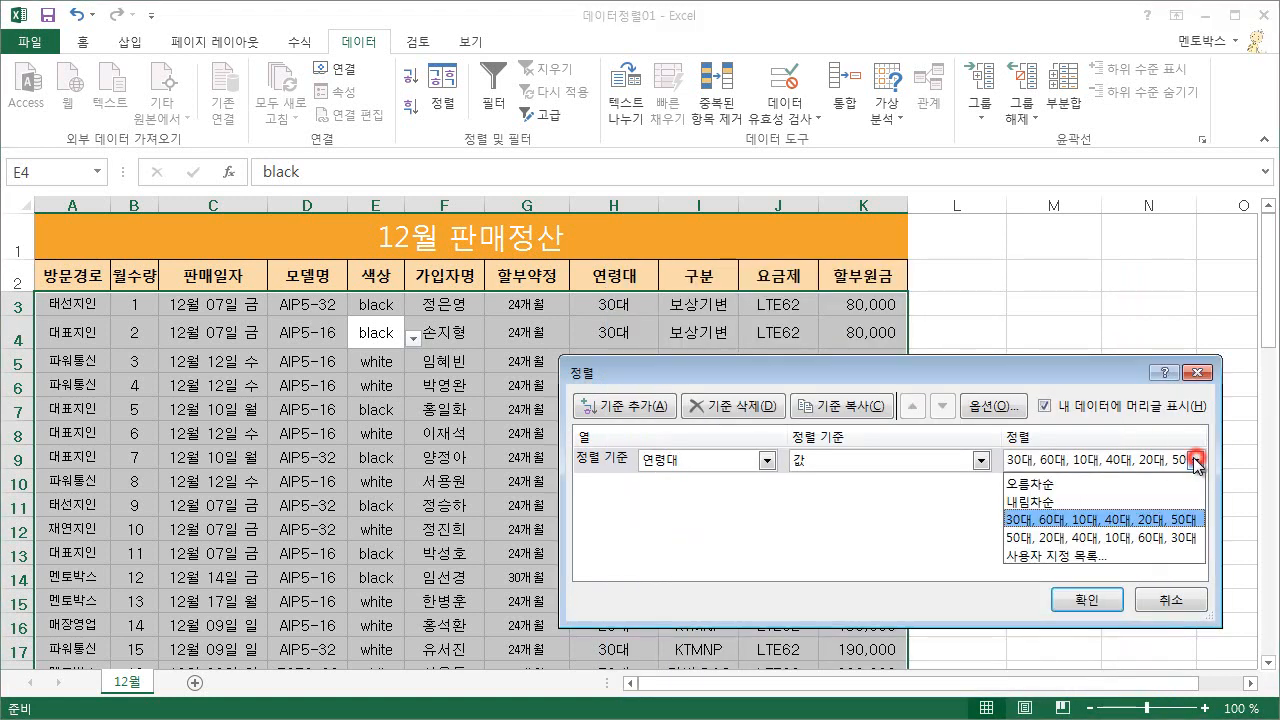
pyautogui.click(1097, 522)
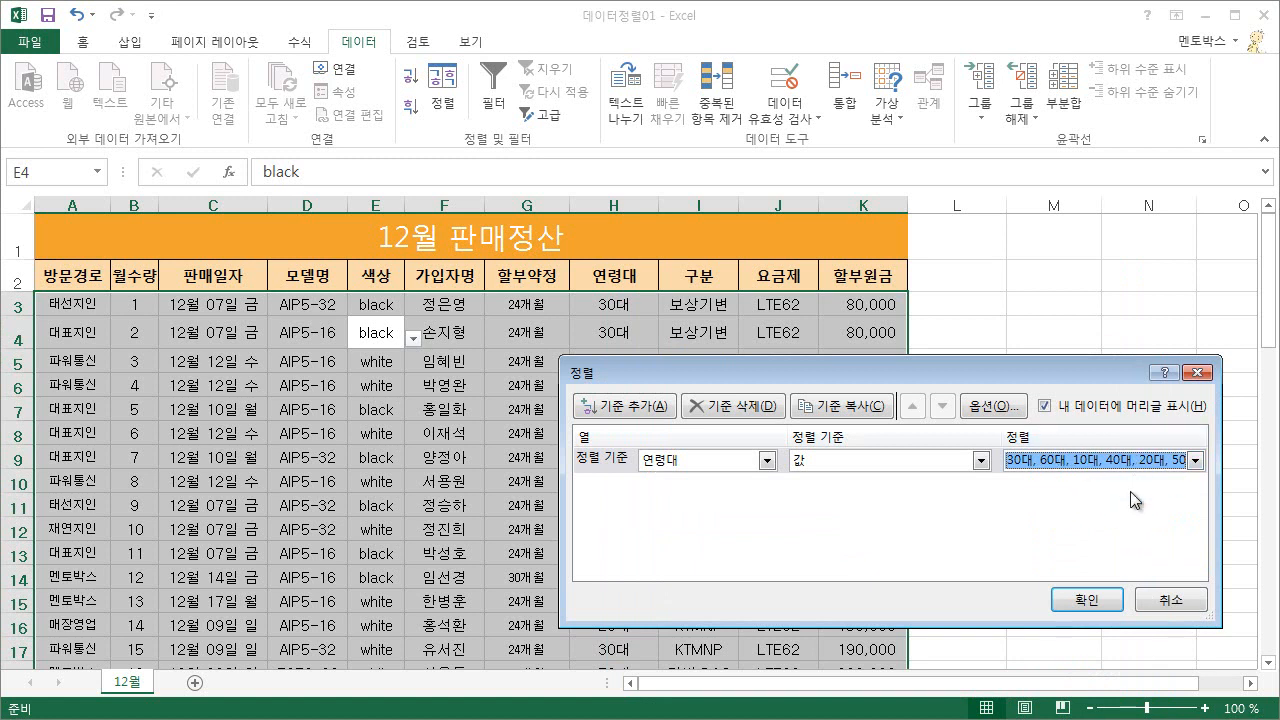
pyautogui.click(1100, 600)
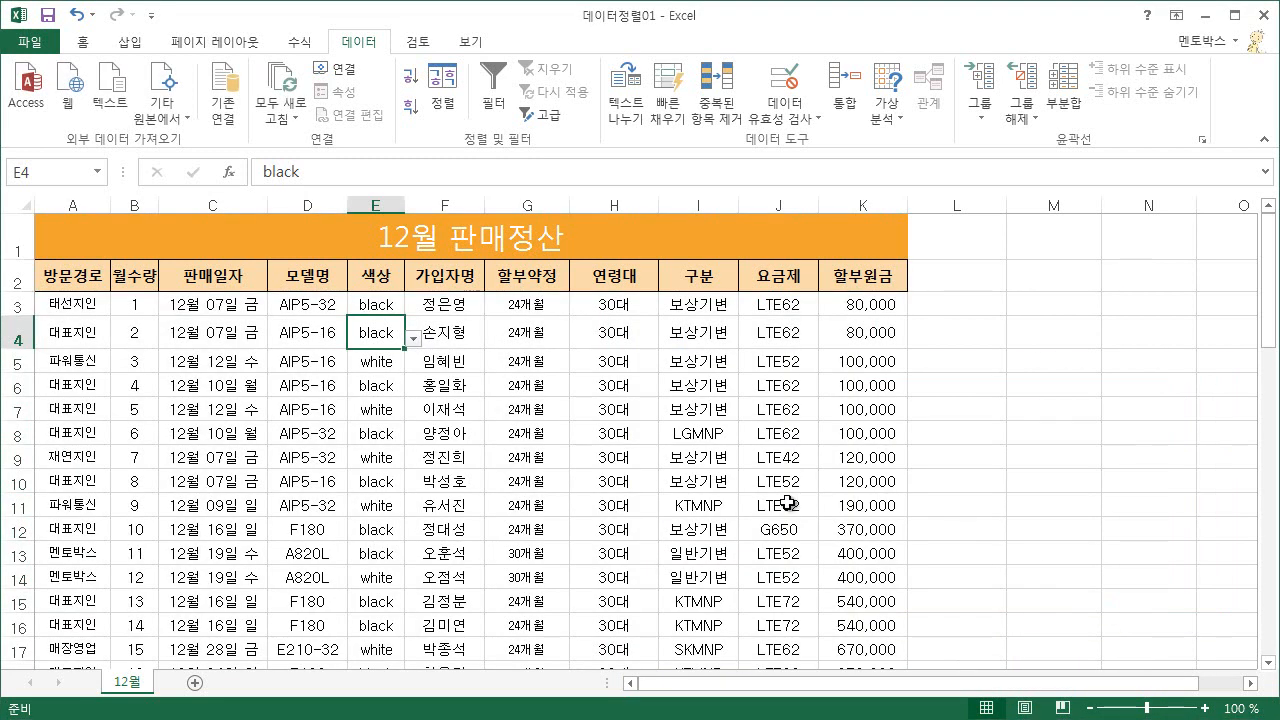
pyautogui.scroll(-4, 634, 515)
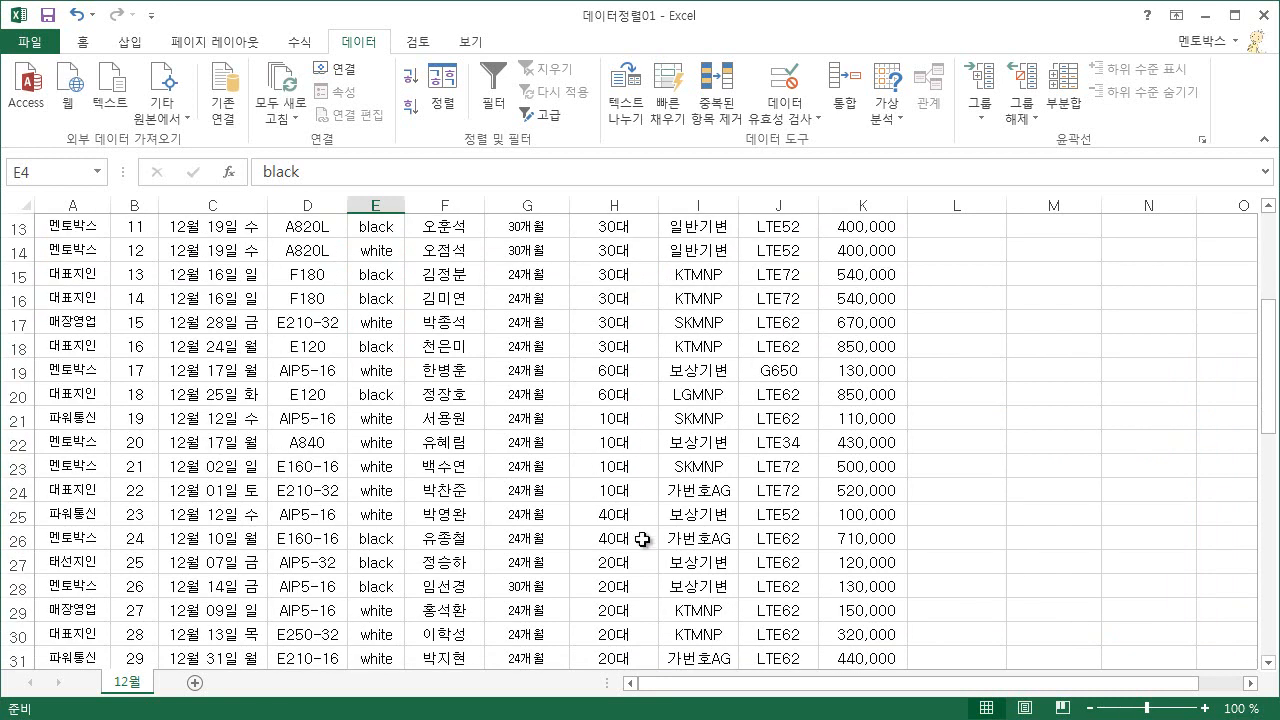
pyautogui.scroll(-2, 644, 535)
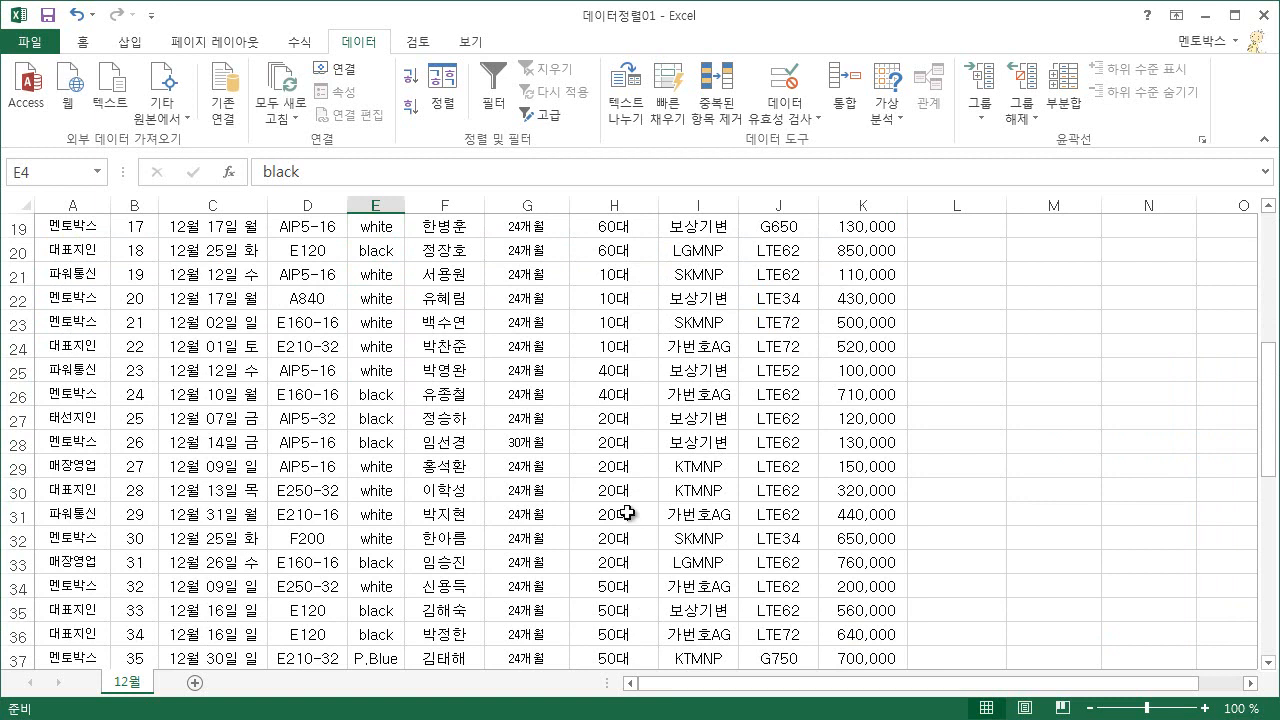
pyautogui.scroll(6, 628, 515)
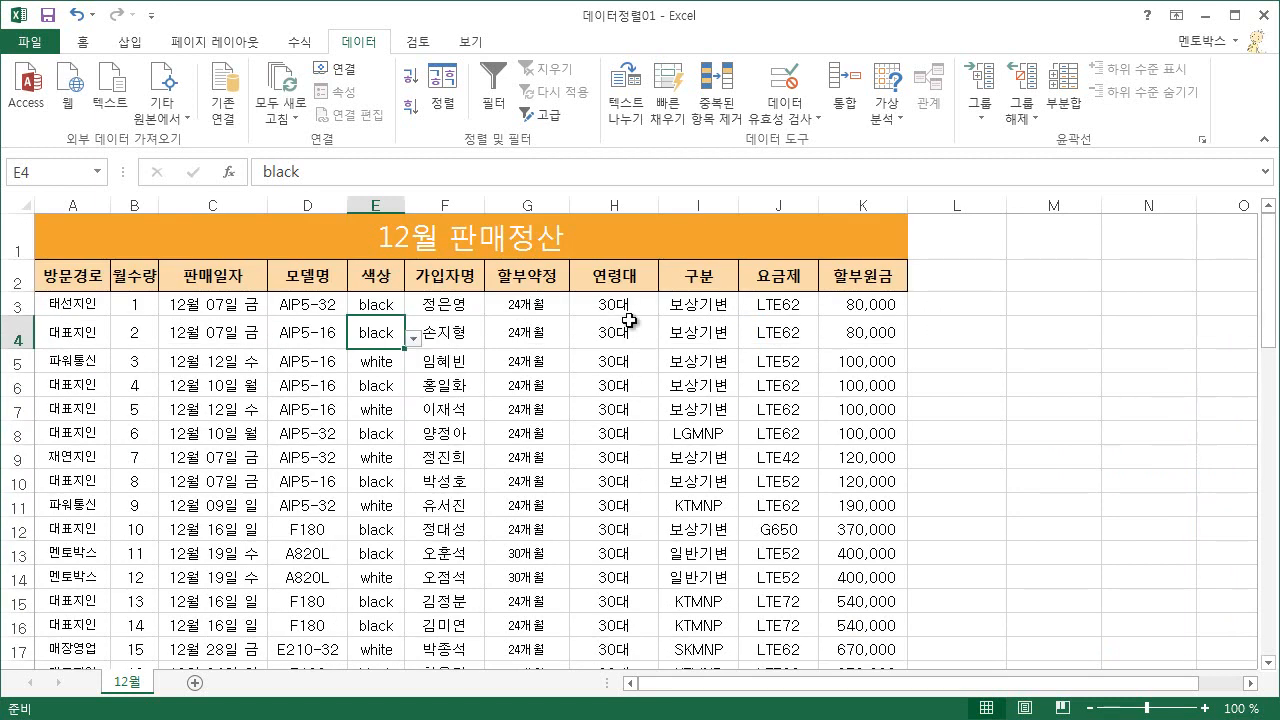
# Delete the custom list 30대, 60대, 10대, 40대, 20대, 50대 from the custom lists and close the Sort dialog with confirmation.
pyautogui.click(441, 100)
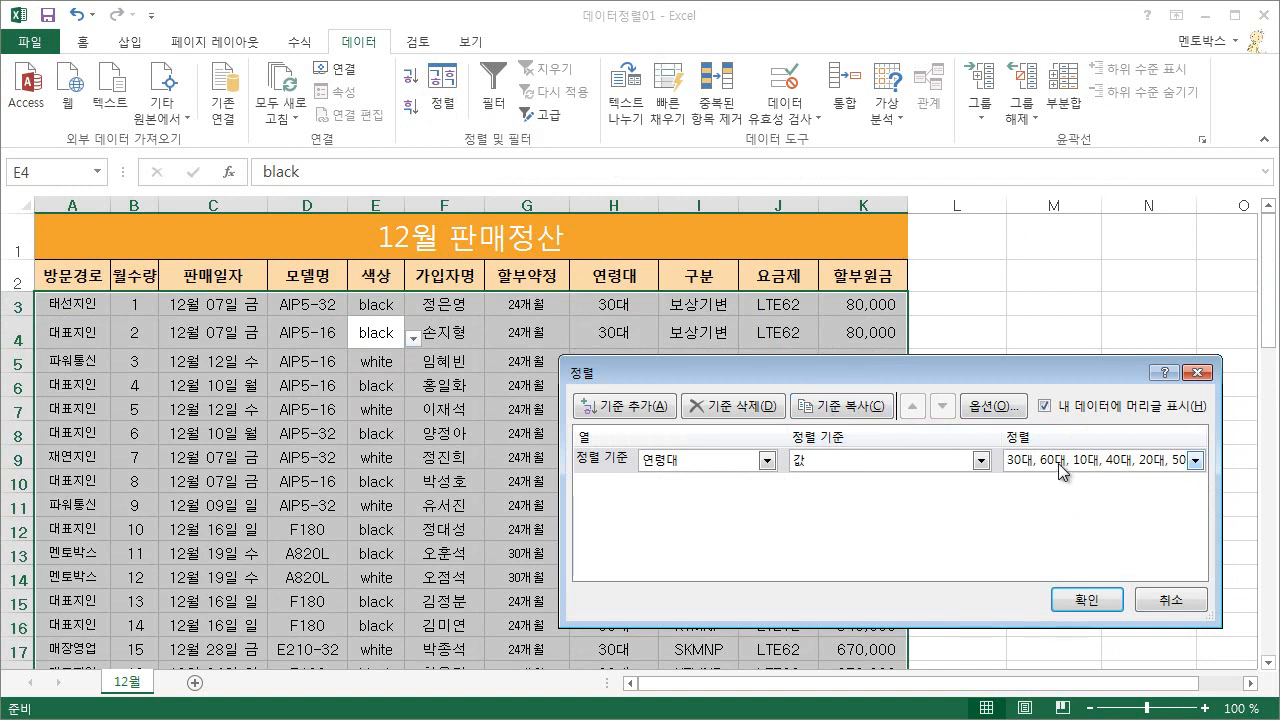
pyautogui.click(1195, 460)
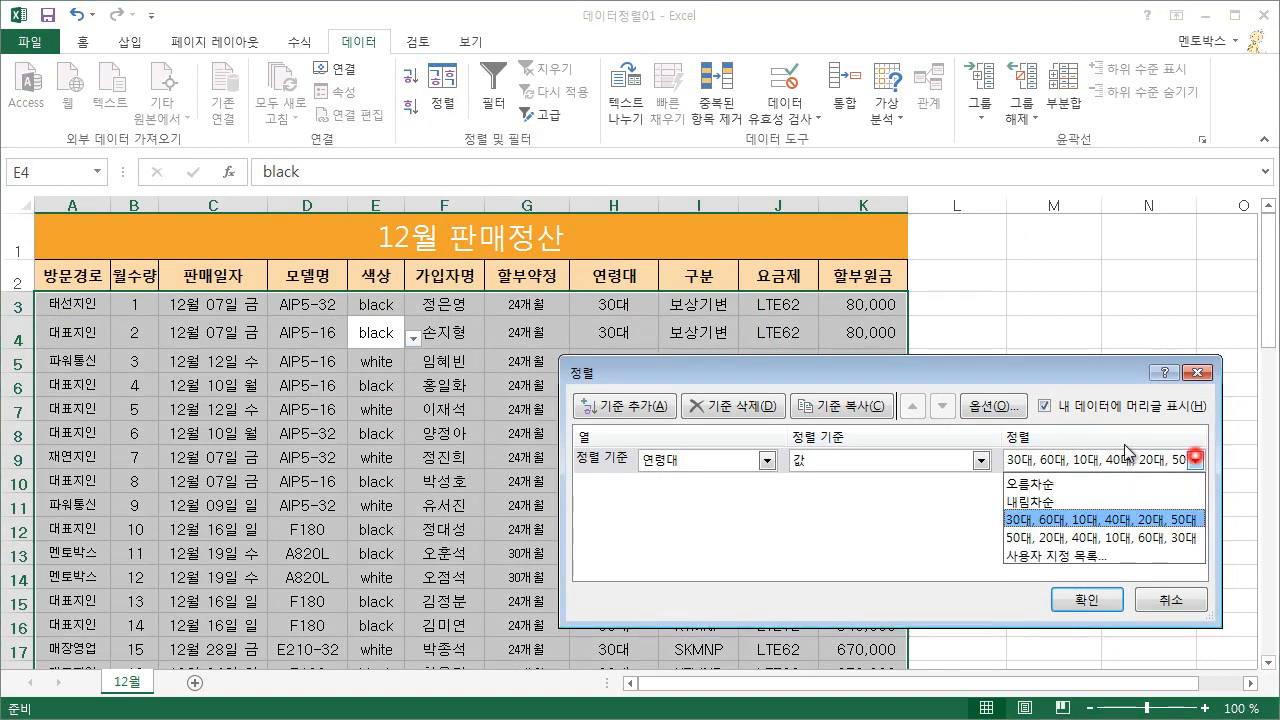
pyautogui.click(1068, 556)
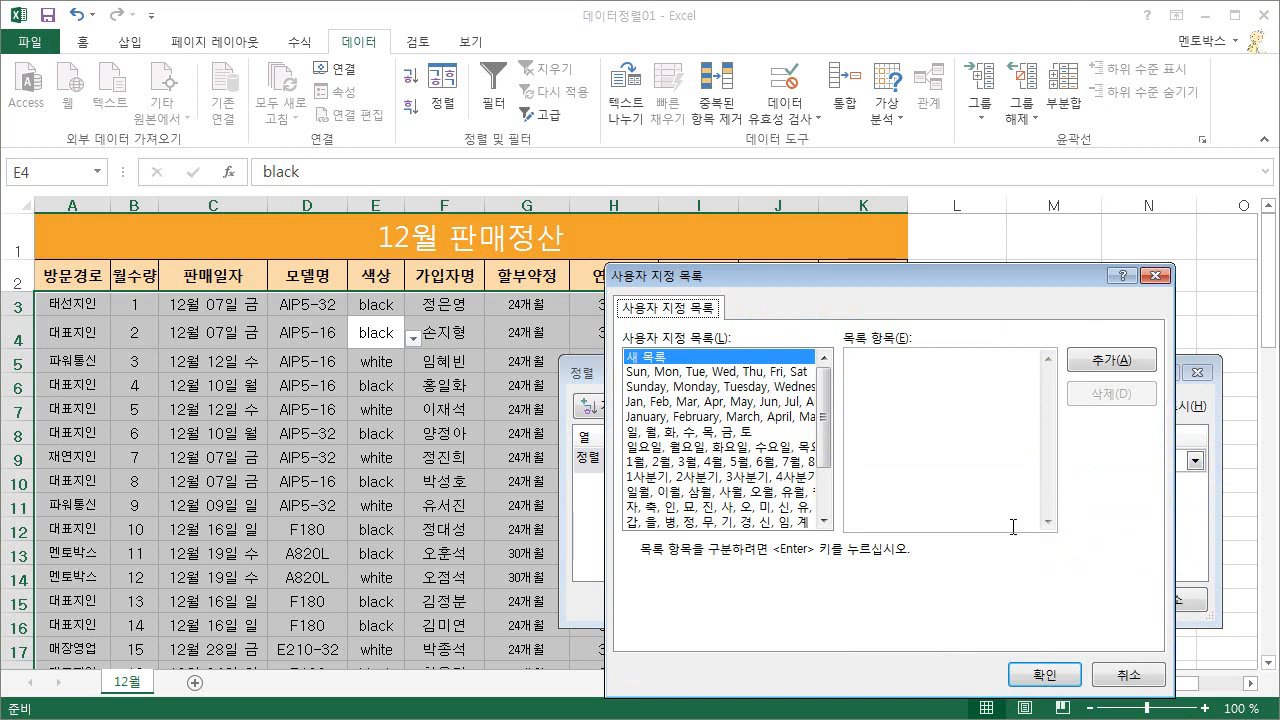
pyautogui.moveTo(822, 465); pyautogui.dragTo(822, 495)
pyautogui.click(760, 521)
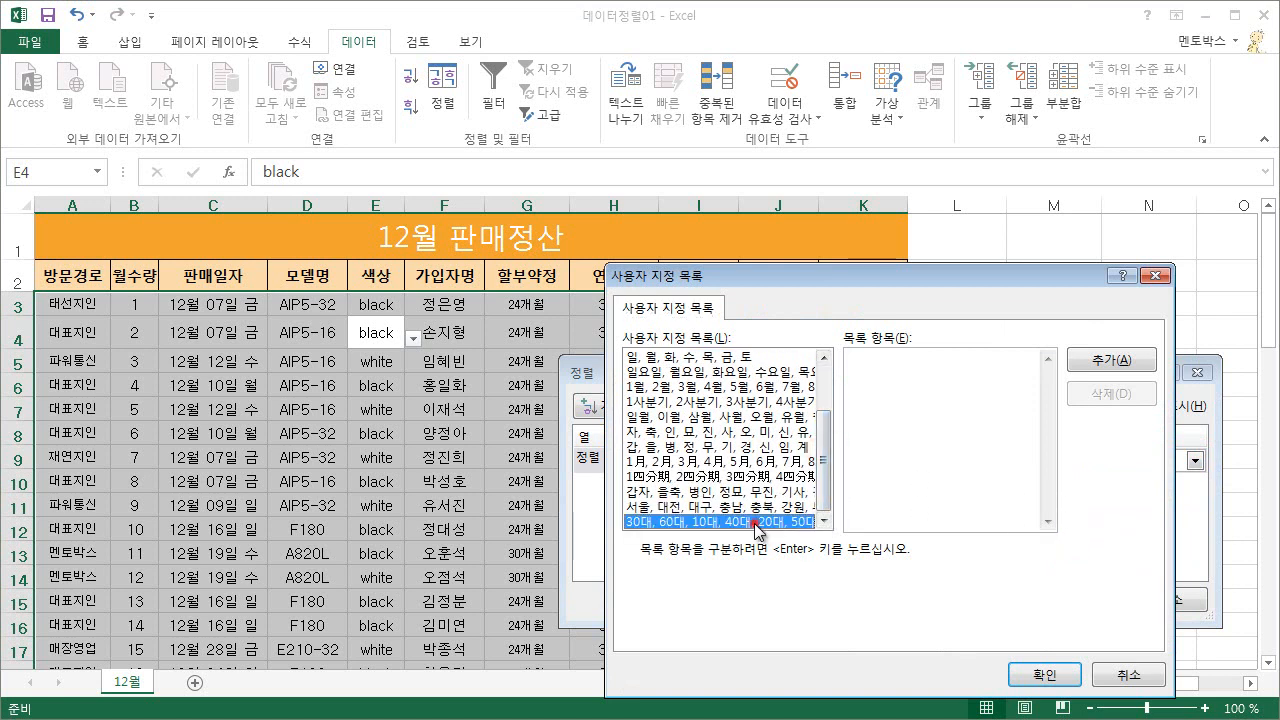
pyautogui.click(1109, 393)
pyautogui.click(297, 596)
pyautogui.click(1045, 674)
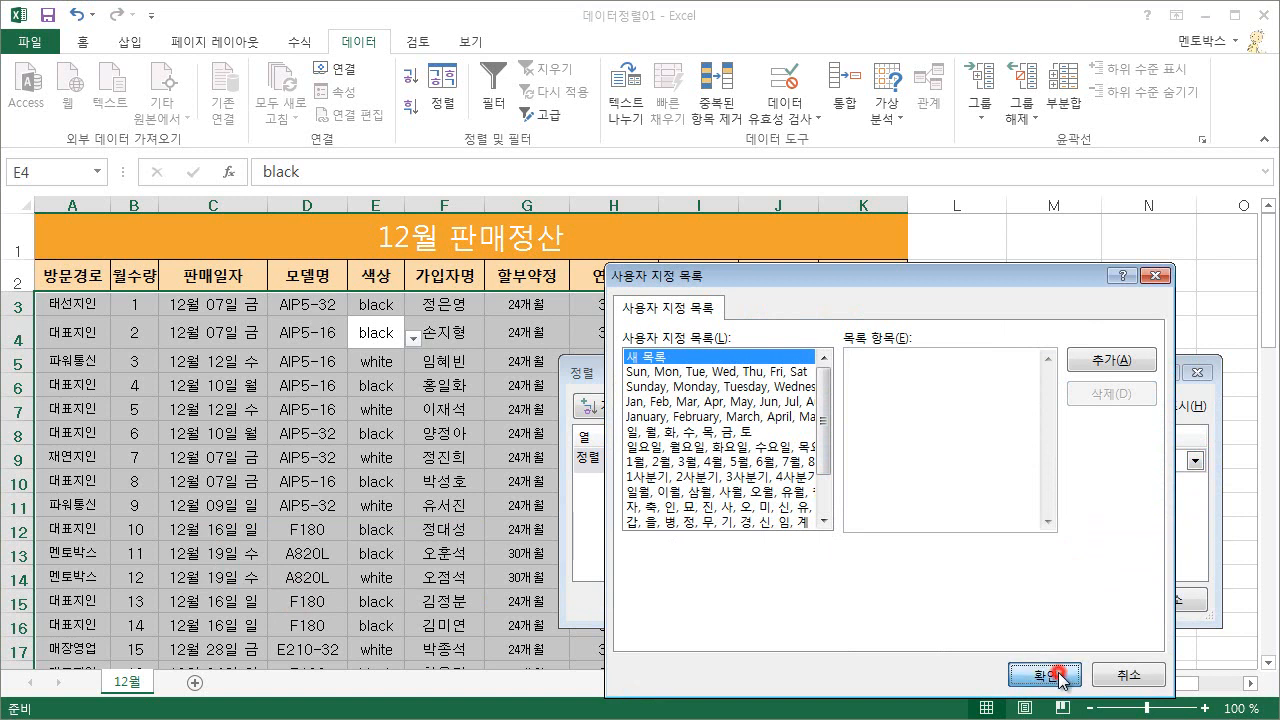
pyautogui.click(1096, 604)
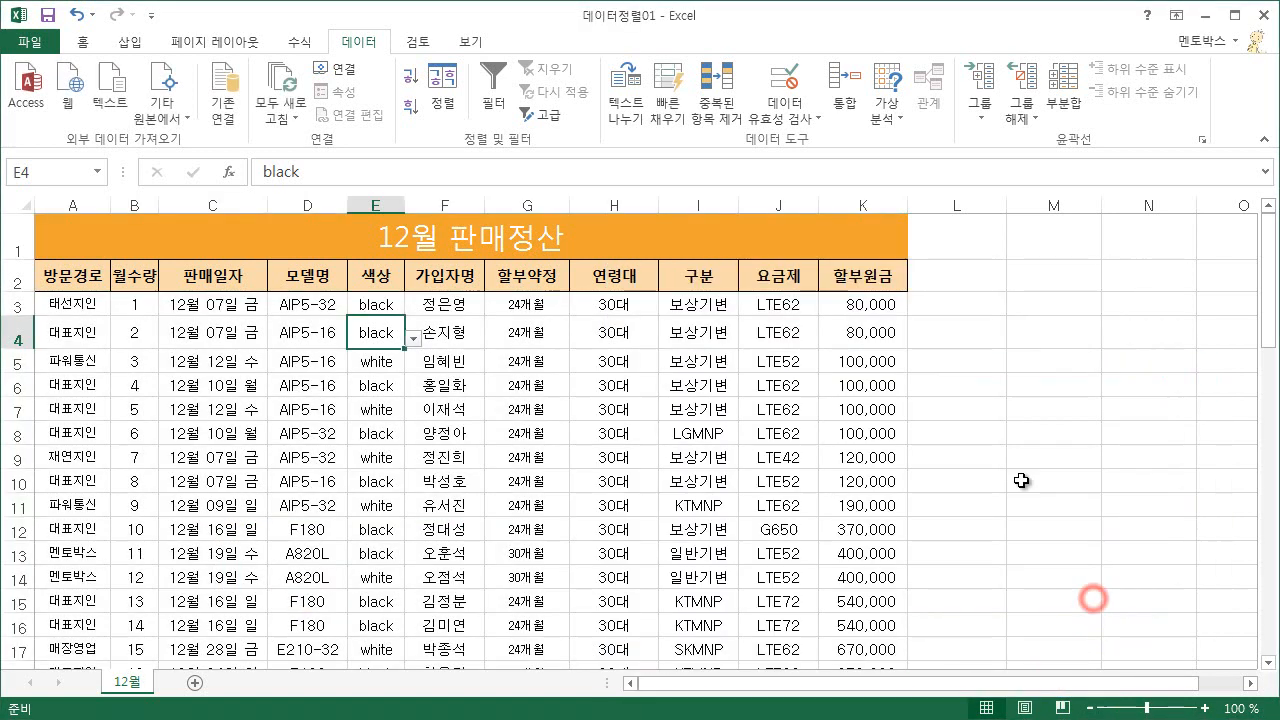